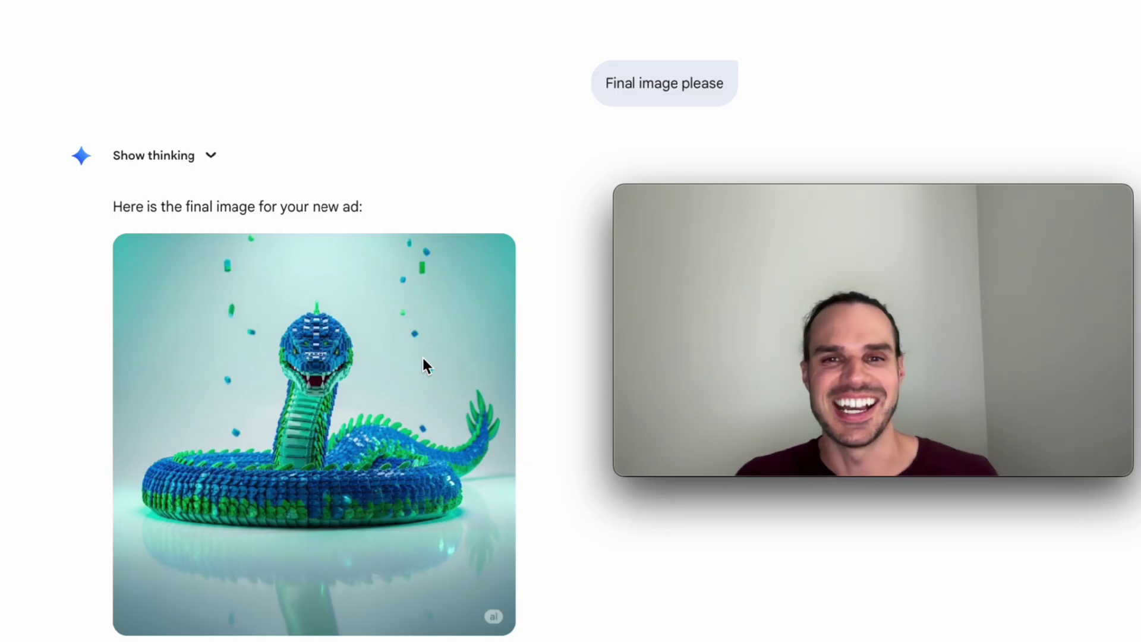
- Read through Gemini's revised light-and-dark-green LEGO Ogopogo prompts
scroll(423, 360, "up", 6)
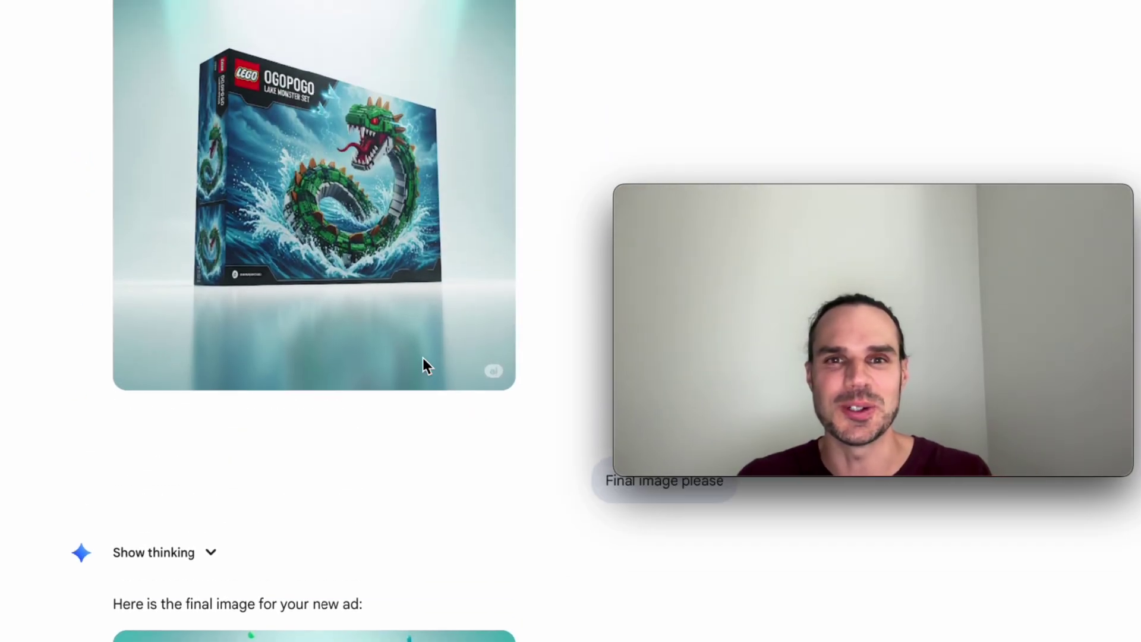
scroll(423, 359, "down", 4)
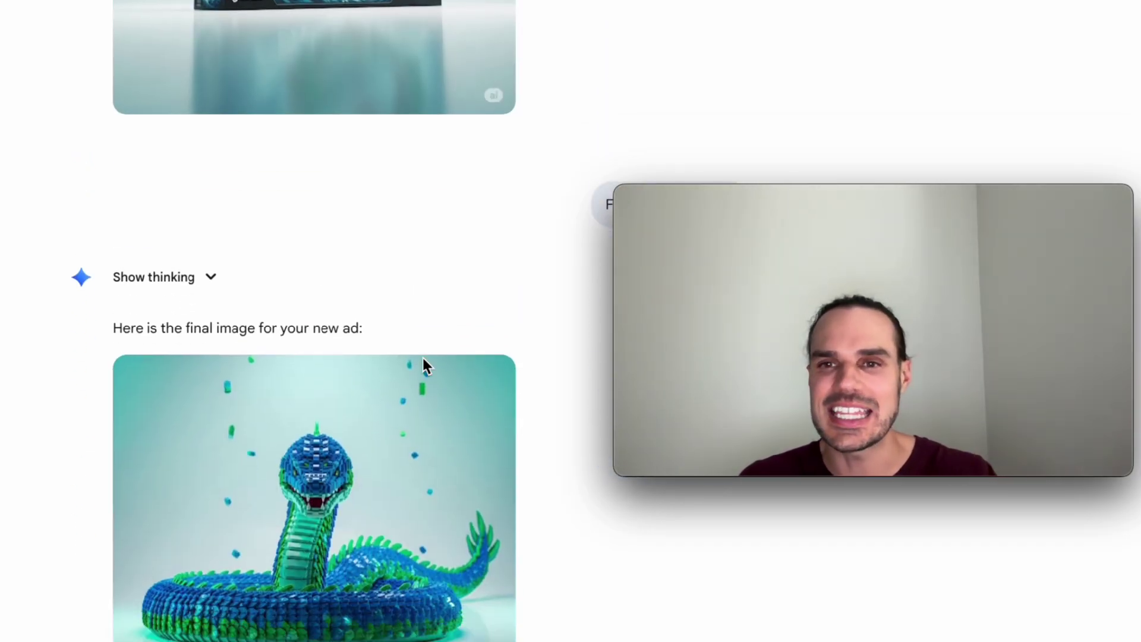
scroll(423, 359, "up", 4)
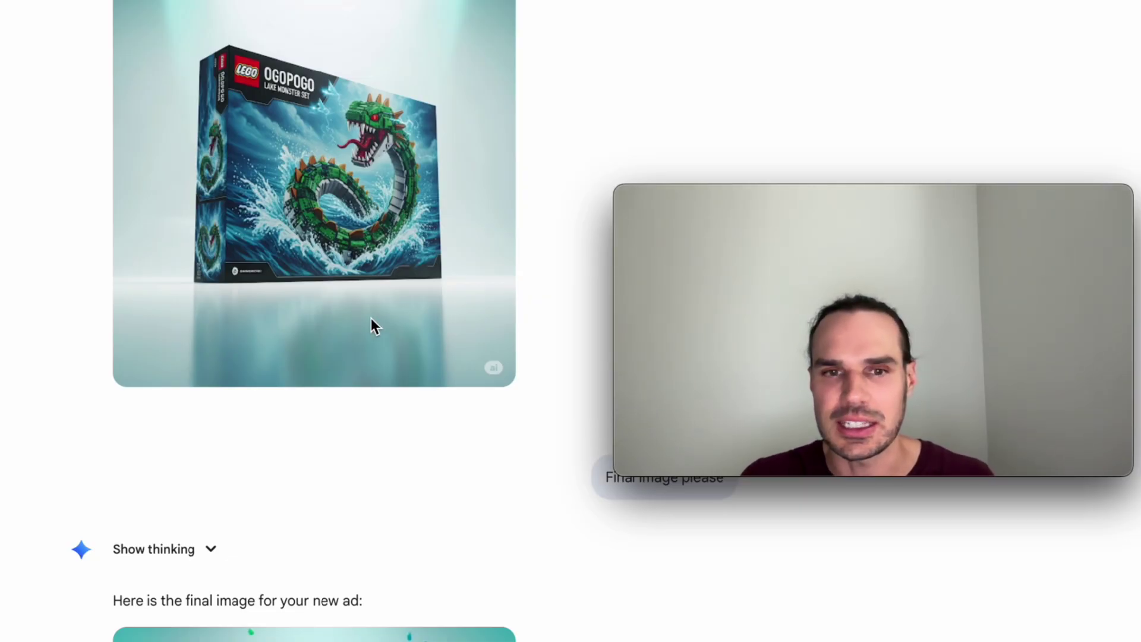
scroll(371, 321, "down", 5)
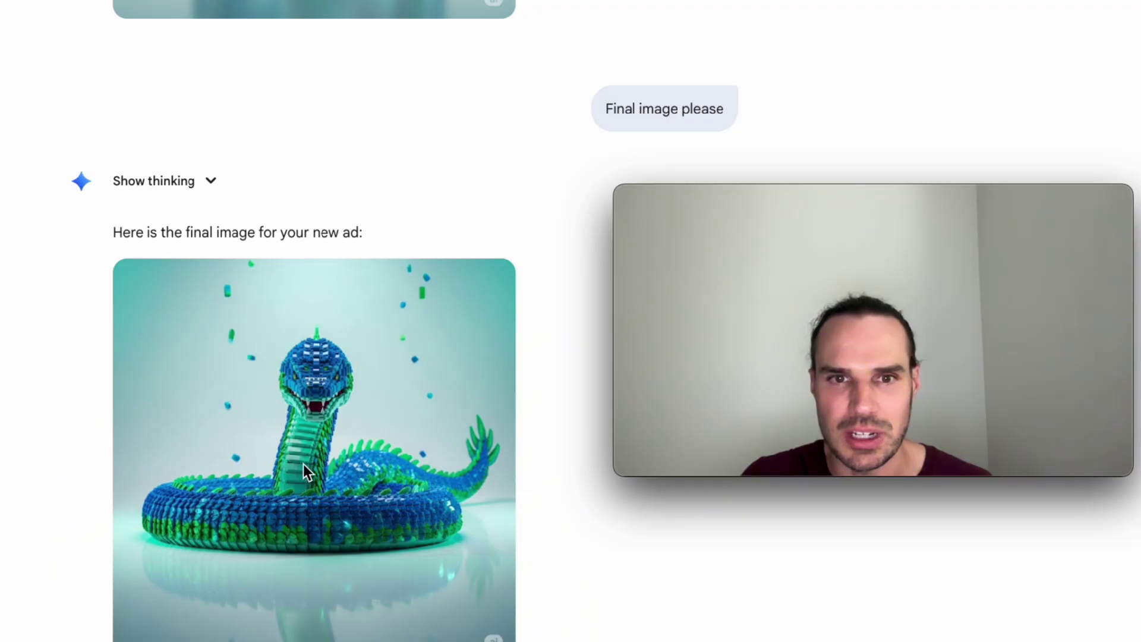
scroll(306, 463, "up", 6)
scroll(325, 369, "down", 5)
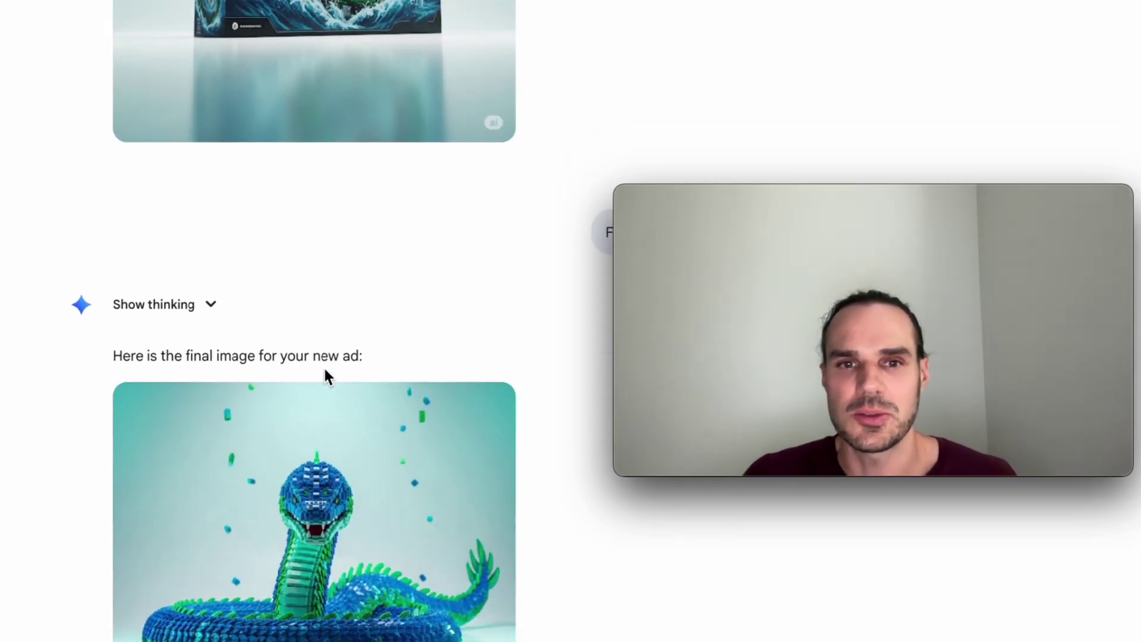
scroll(325, 374, "down", 15)
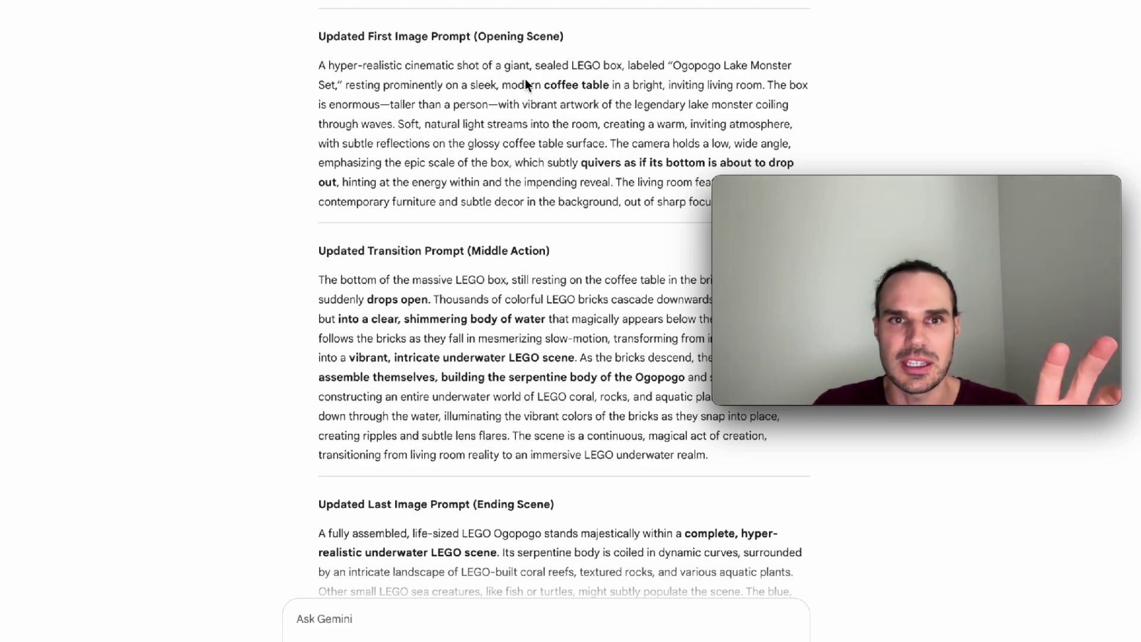
scroll(486, 137, "down", 6)
scroll(485, 137, "down", 7)
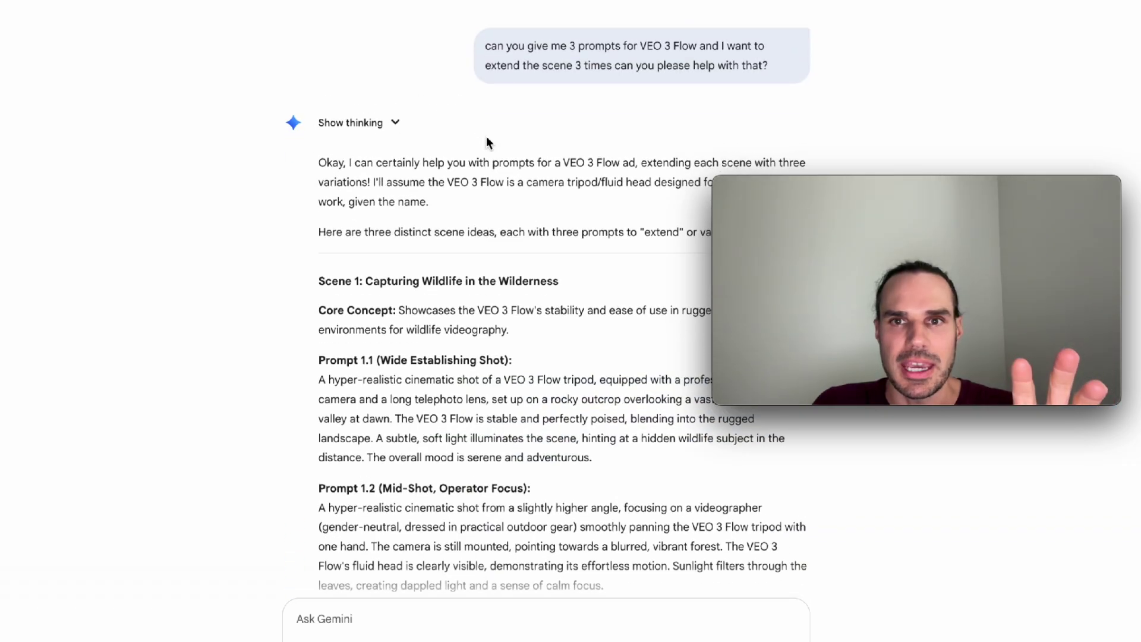
scroll(486, 137, "down", 2)
scroll(486, 141, "down", 2)
scroll(485, 141, "down", 4)
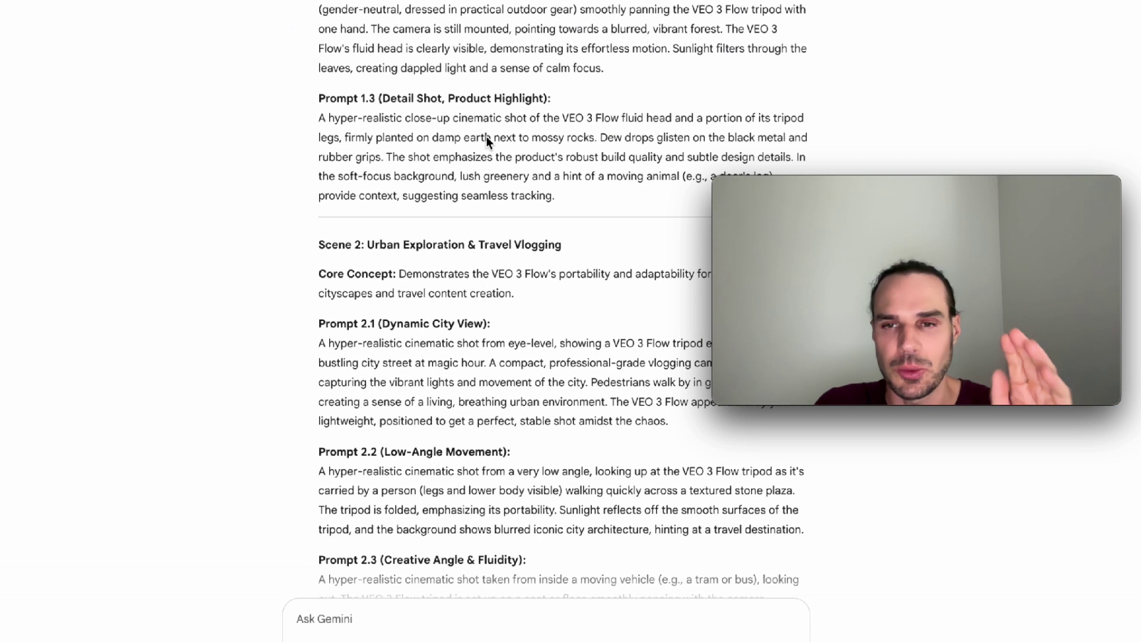
scroll(486, 136, "down", 12)
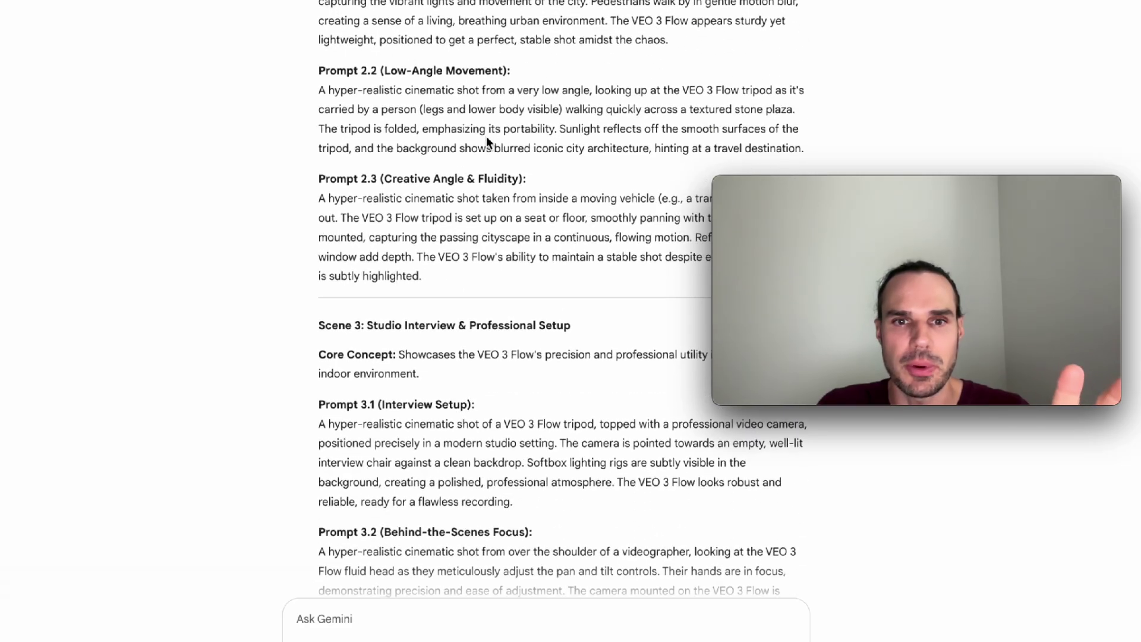
scroll(486, 136, "down", 11)
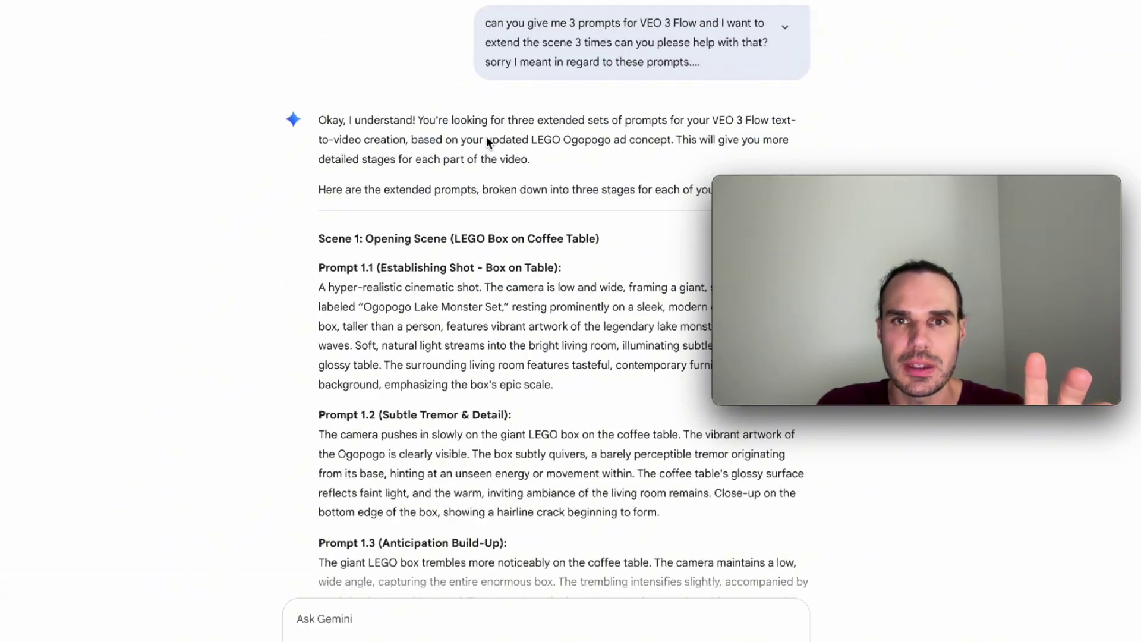
scroll(486, 140, "down", 20)
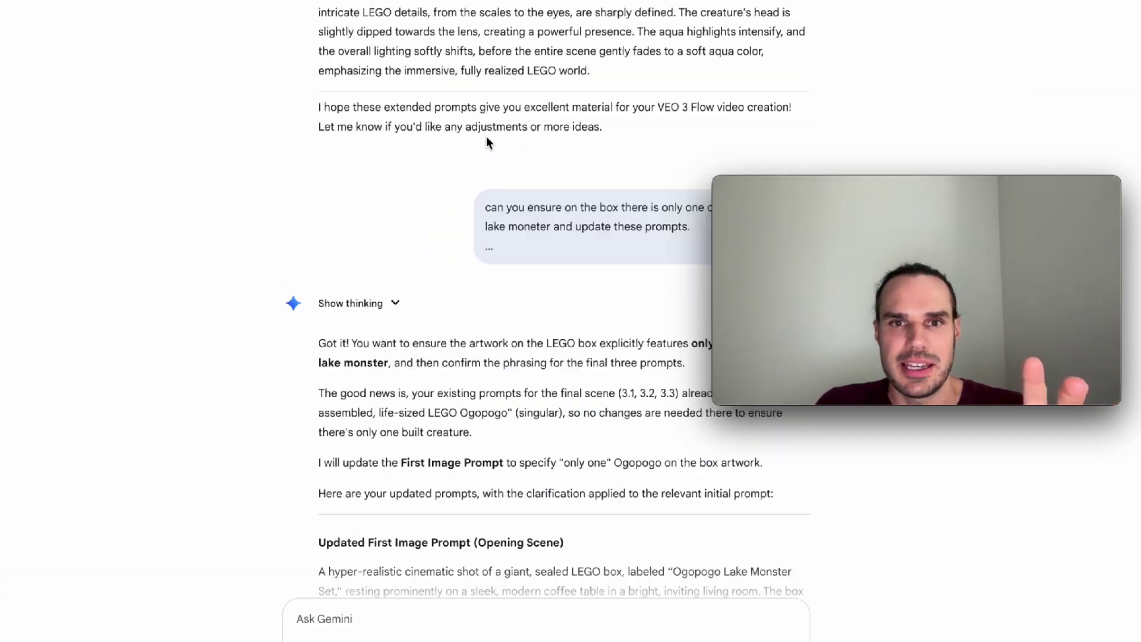
scroll(487, 142, "down", 10)
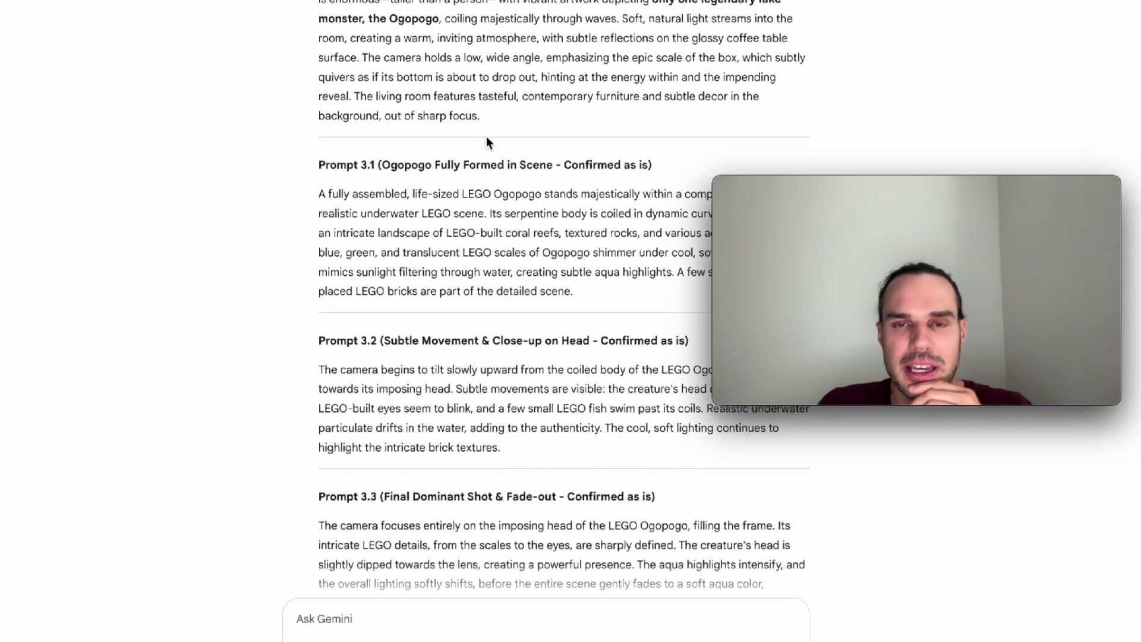
scroll(486, 141, "down", 9)
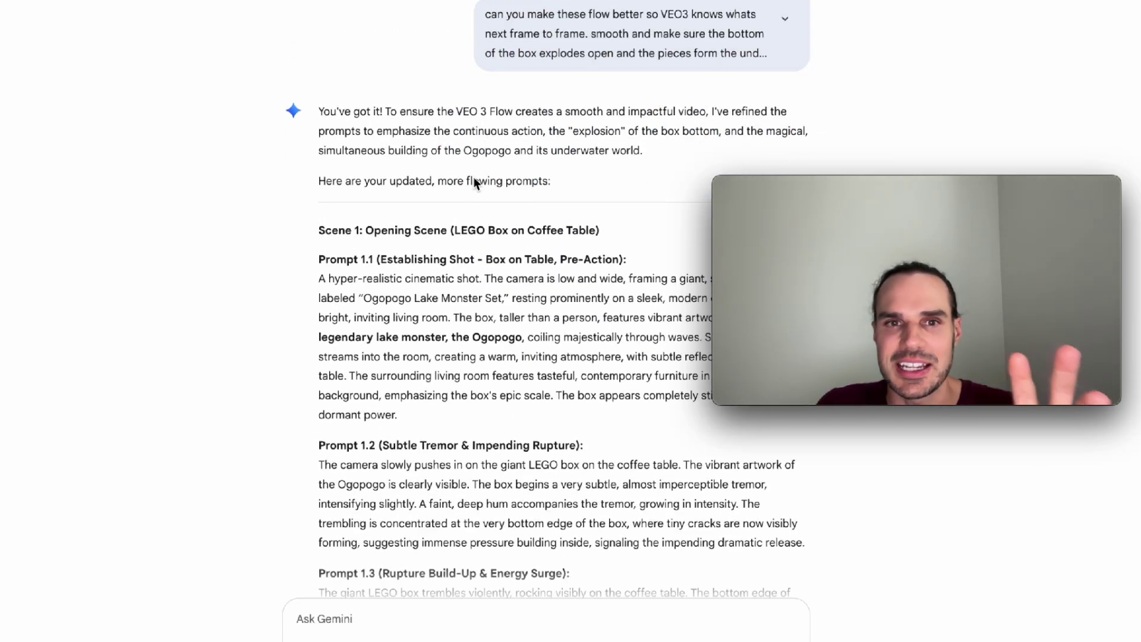
scroll(492, 184, "down", 3)
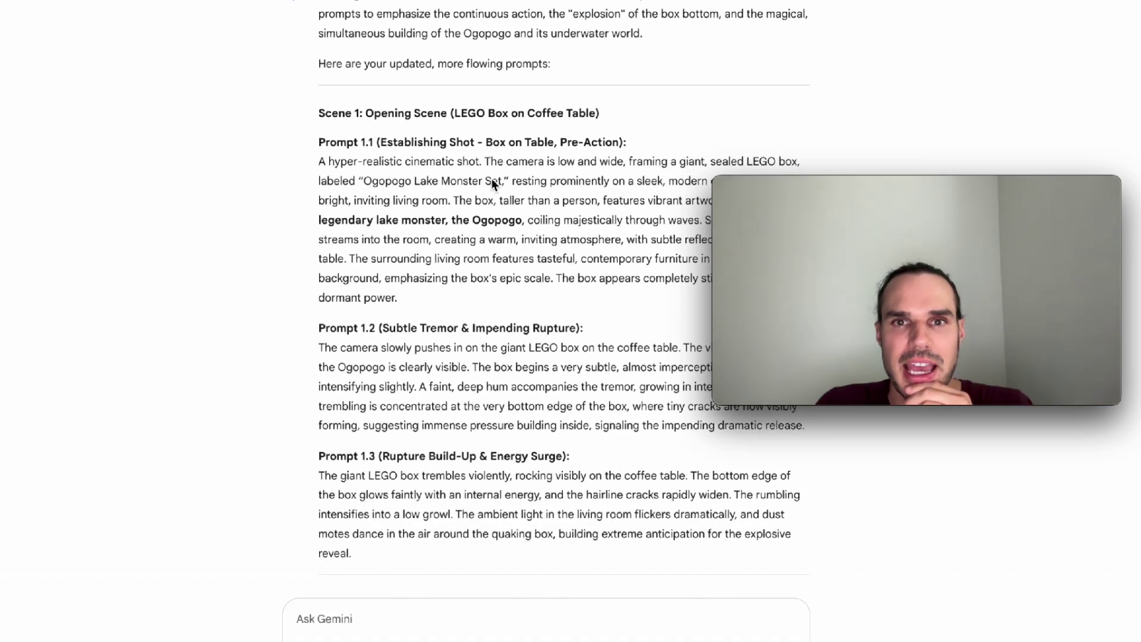
scroll(492, 184, "down", 2)
scroll(490, 183, "down", 11)
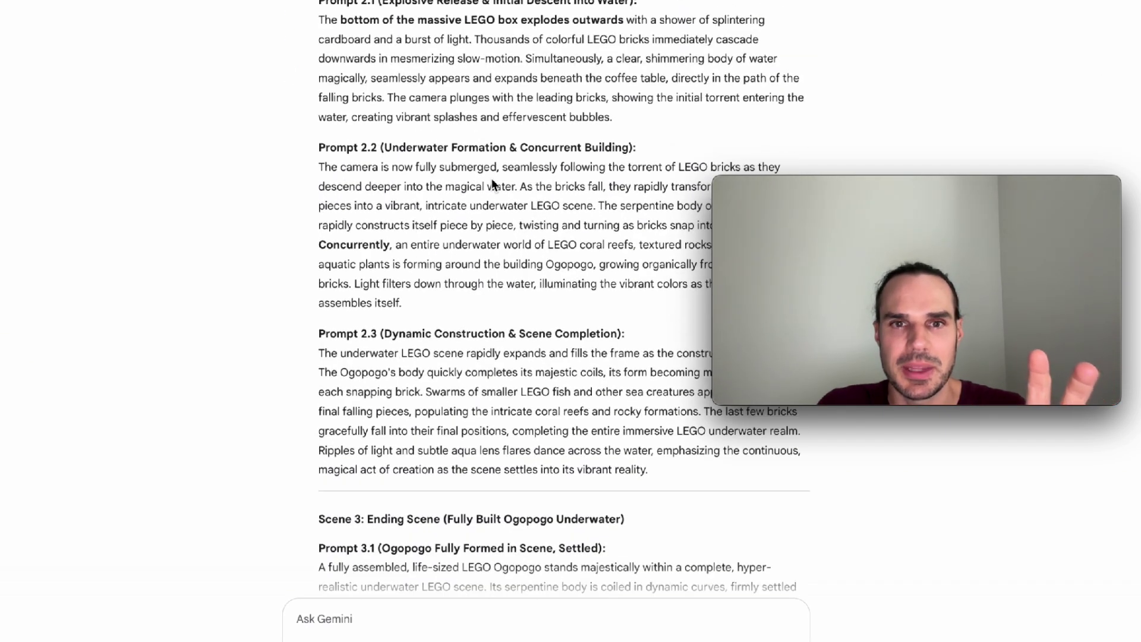
scroll(491, 181, "down", 10)
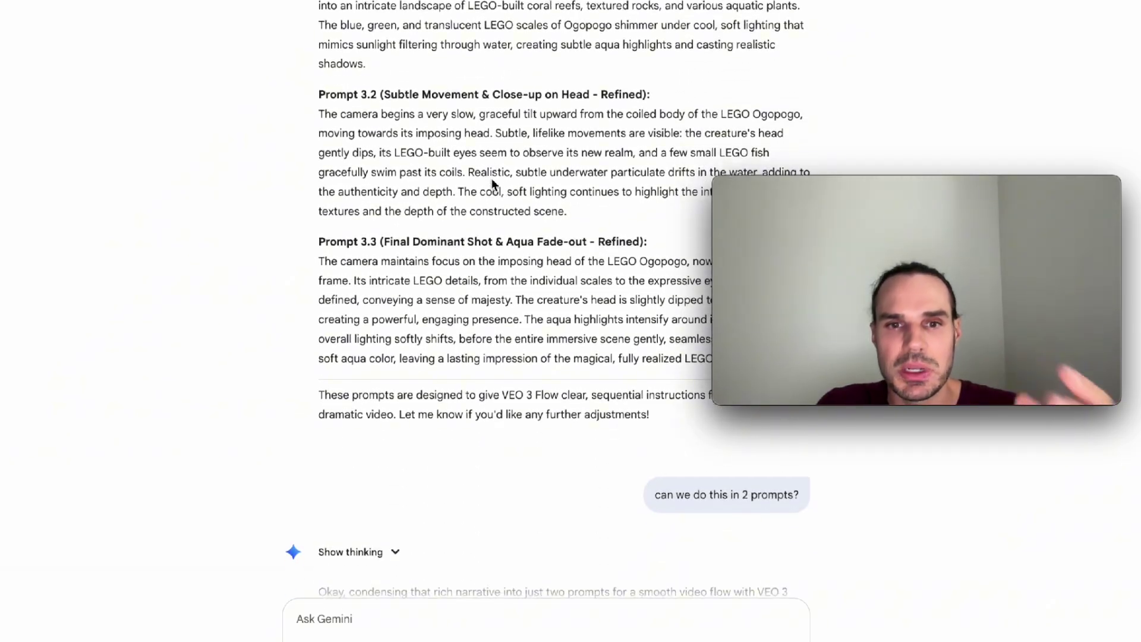
scroll(492, 183, "down", 4)
scroll(491, 183, "down", 4)
scroll(492, 183, "down", 1)
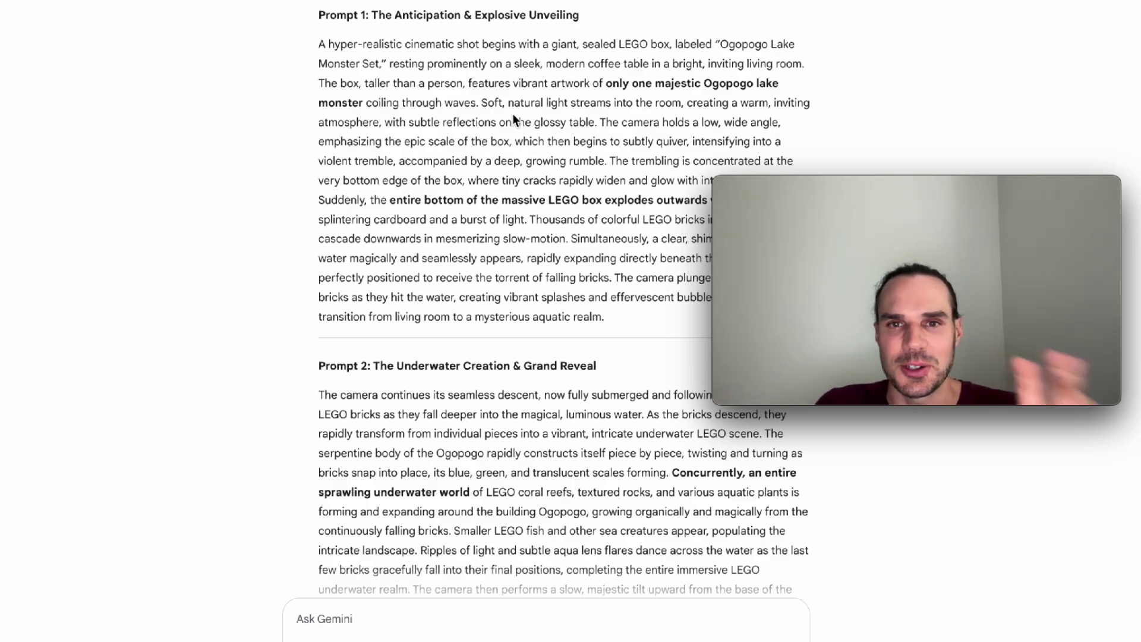
scroll(513, 118, "down", 5)
scroll(514, 118, "down", 1)
scroll(512, 113, "down", 15)
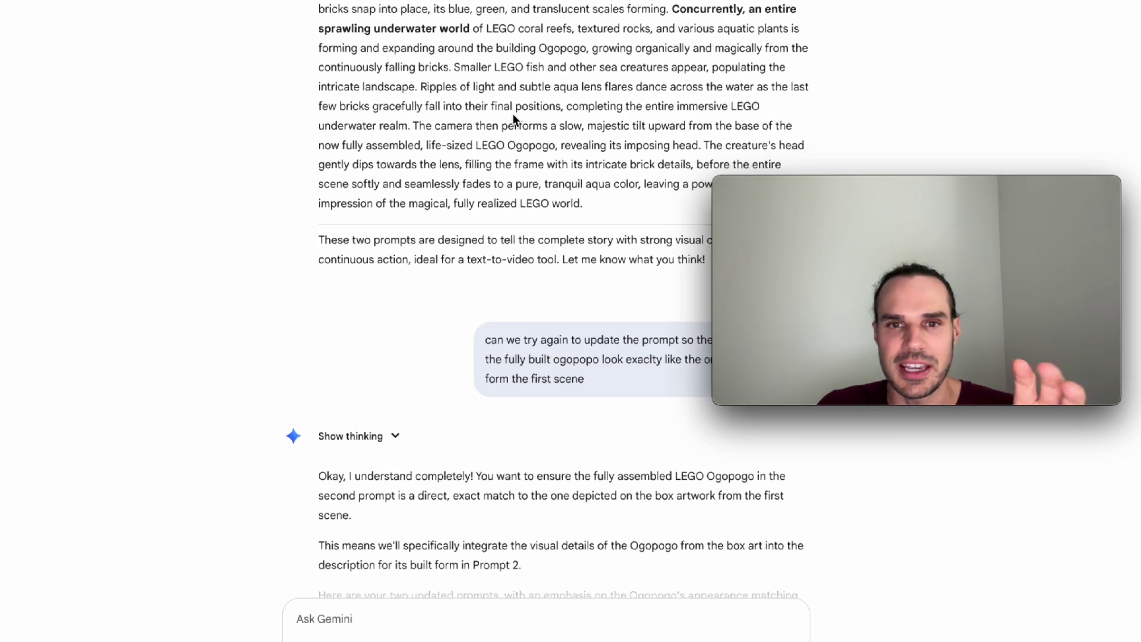
scroll(514, 118, "down", 5)
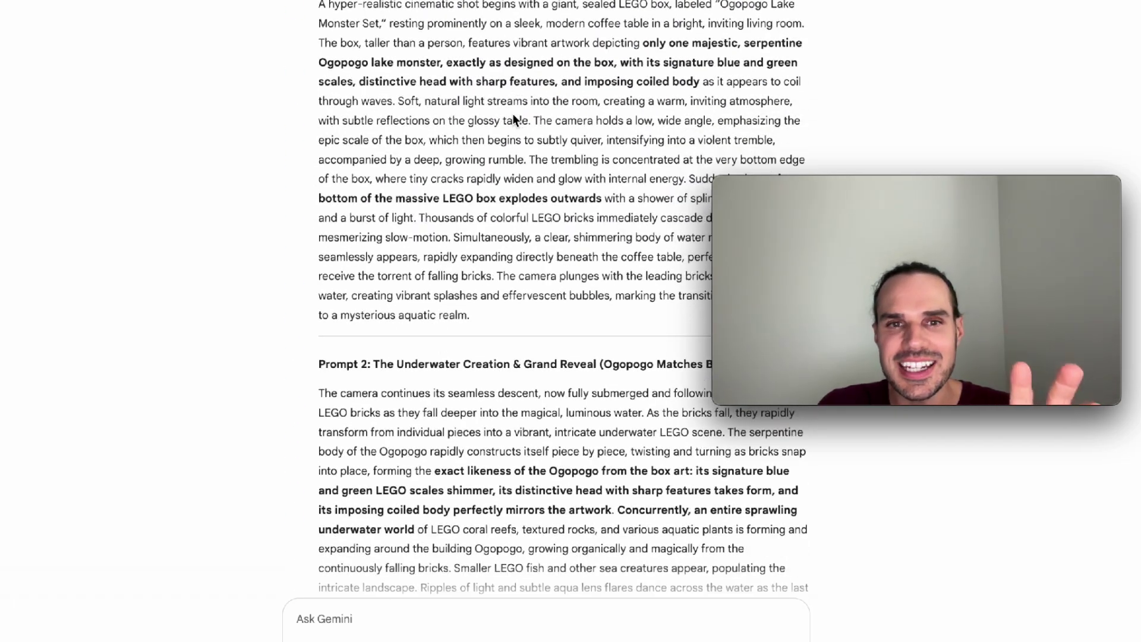
scroll(513, 117, "down", 2)
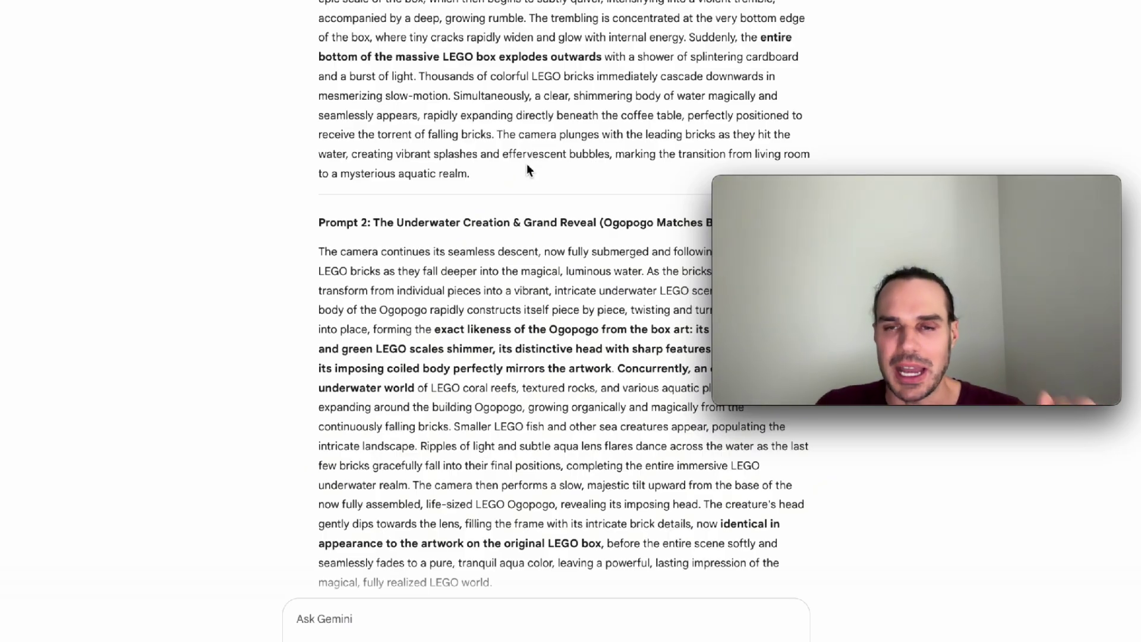
- Review the JSON scene breakdown, then open the Ogopogo project in Google Flow
scroll(527, 170, "down", 10)
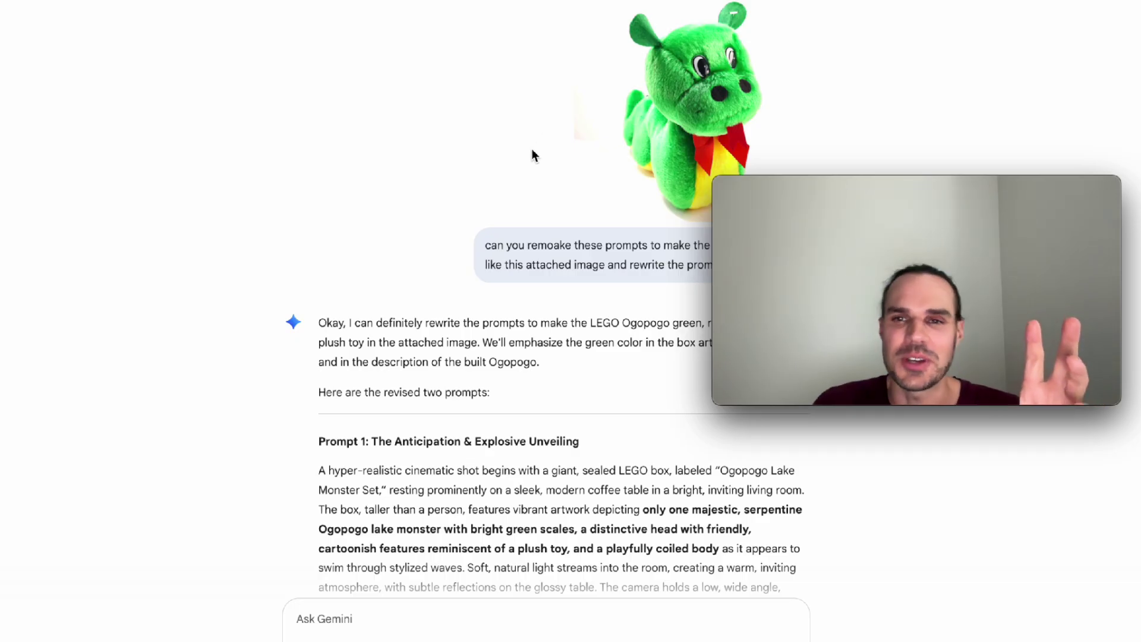
scroll(531, 148, "down", 5)
scroll(531, 149, "down", 3)
scroll(531, 149, "down", 4)
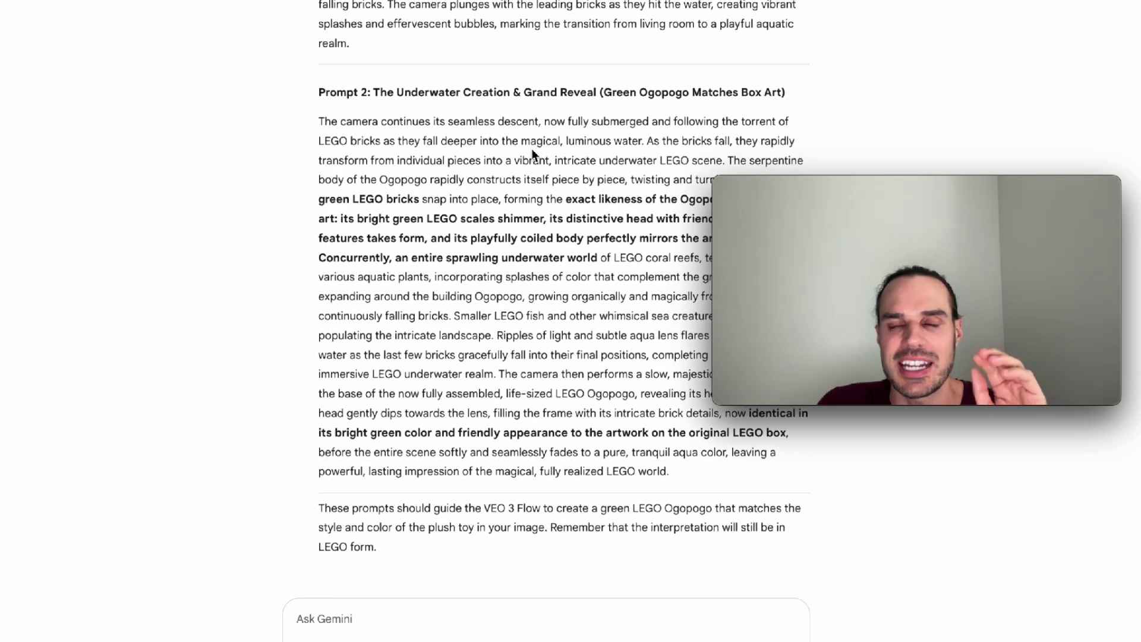
scroll(531, 149, "down", 4)
scroll(531, 152, "down", 6)
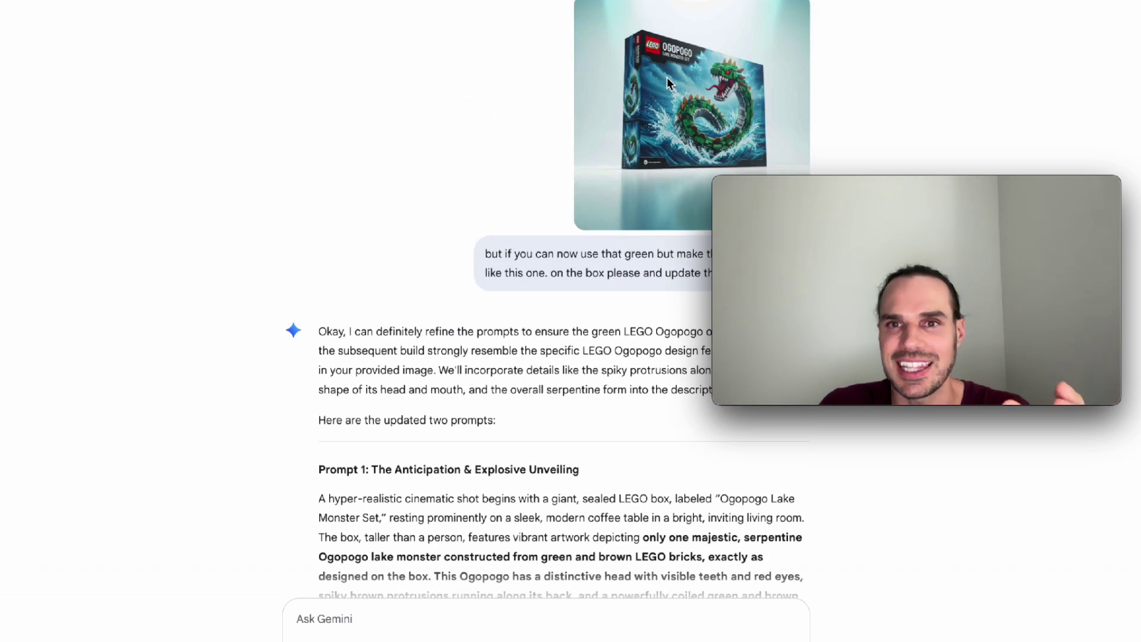
scroll(441, 153, "down", 1)
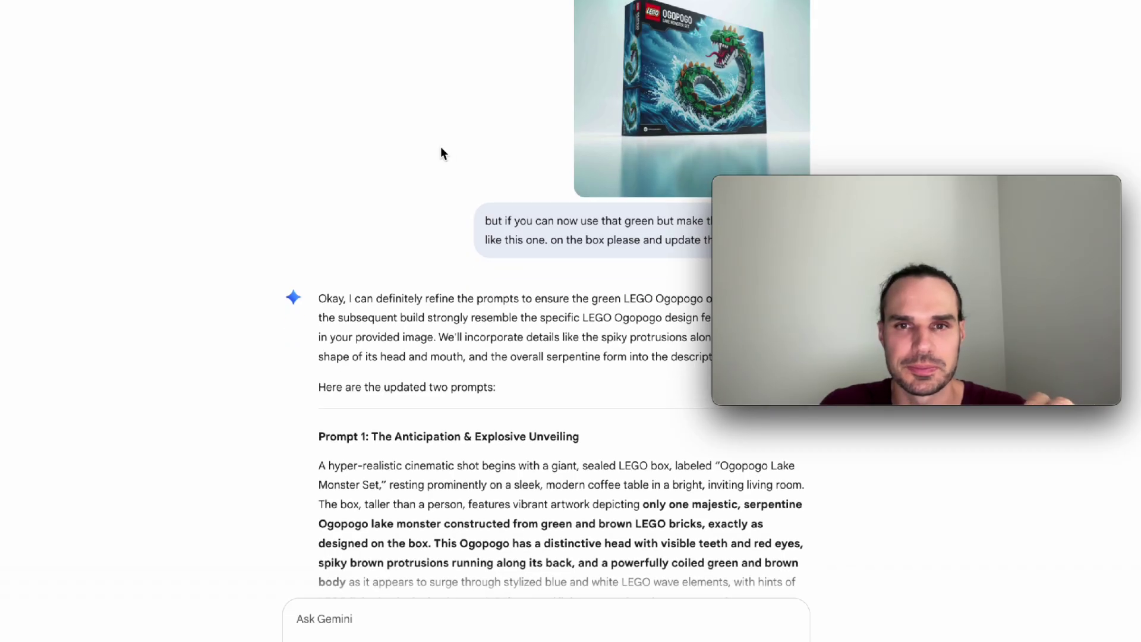
scroll(669, 122, "up", 20)
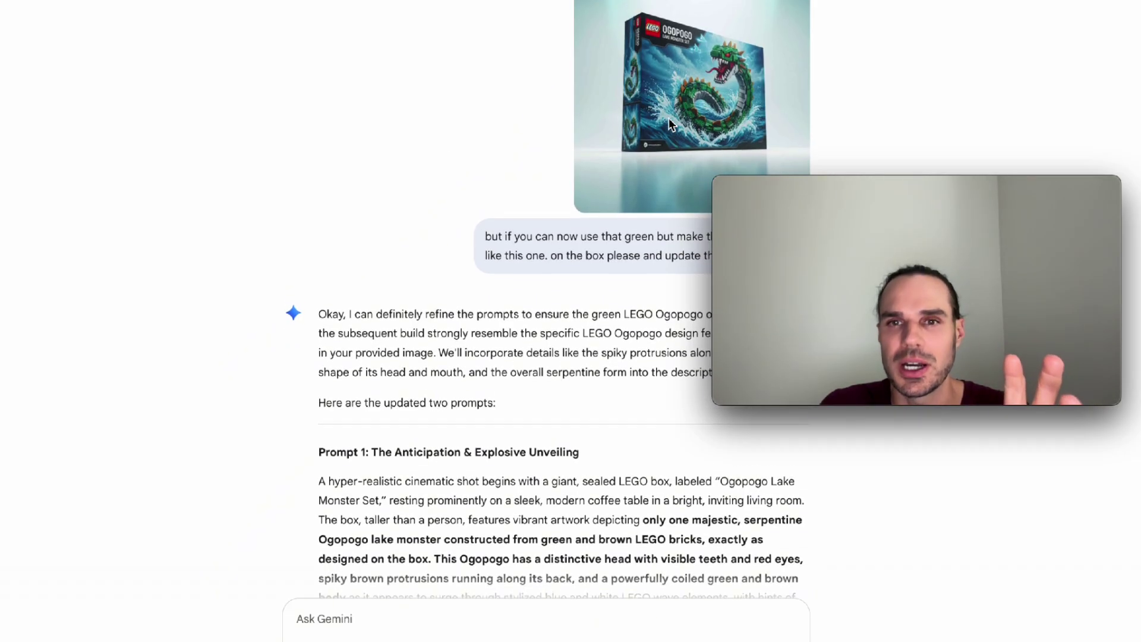
scroll(667, 121, "up", 4)
scroll(659, 99, "down", 6)
scroll(658, 100, "down", 20)
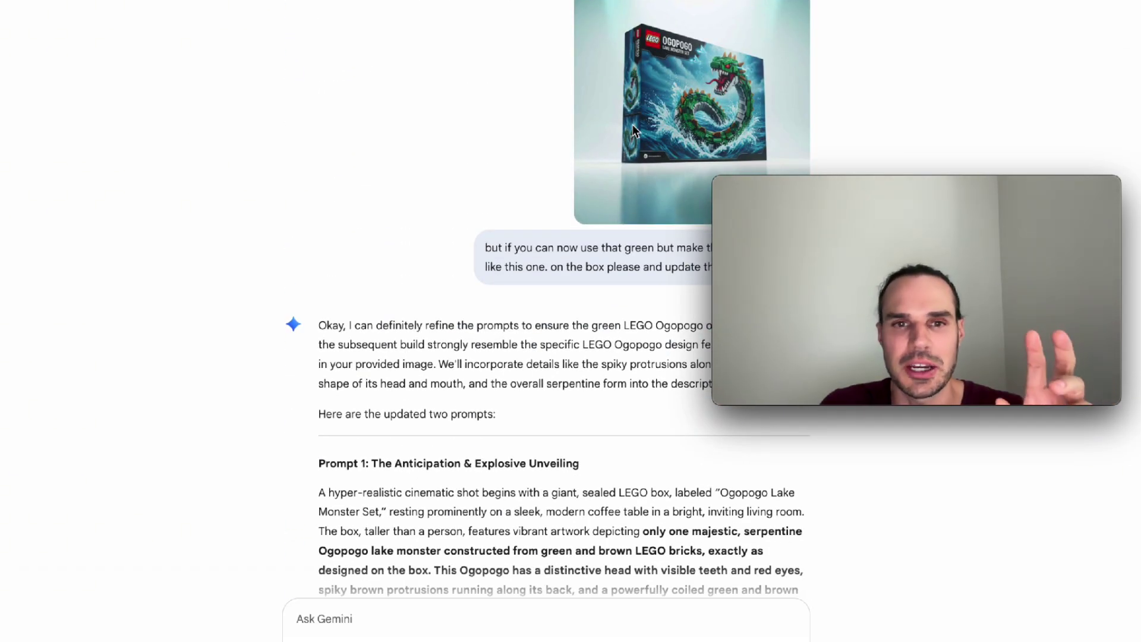
scroll(632, 123, "down", 6)
scroll(632, 123, "down", 6)
scroll(632, 130, "down", 1)
scroll(585, 130, "down", 2)
scroll(586, 136, "down", 11)
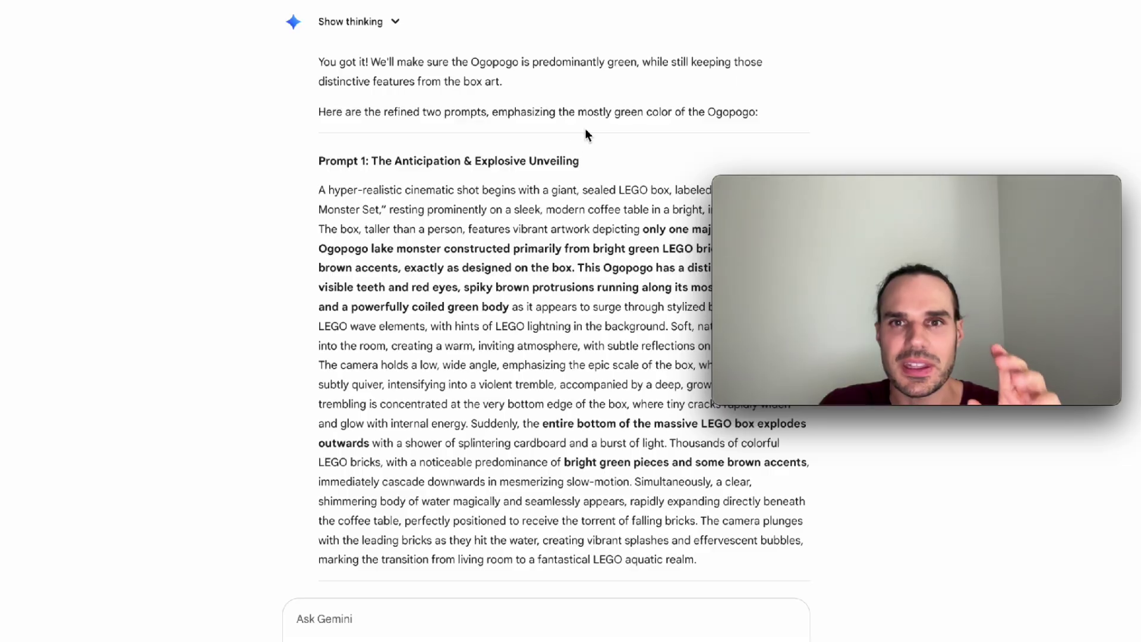
scroll(584, 134, "down", 1)
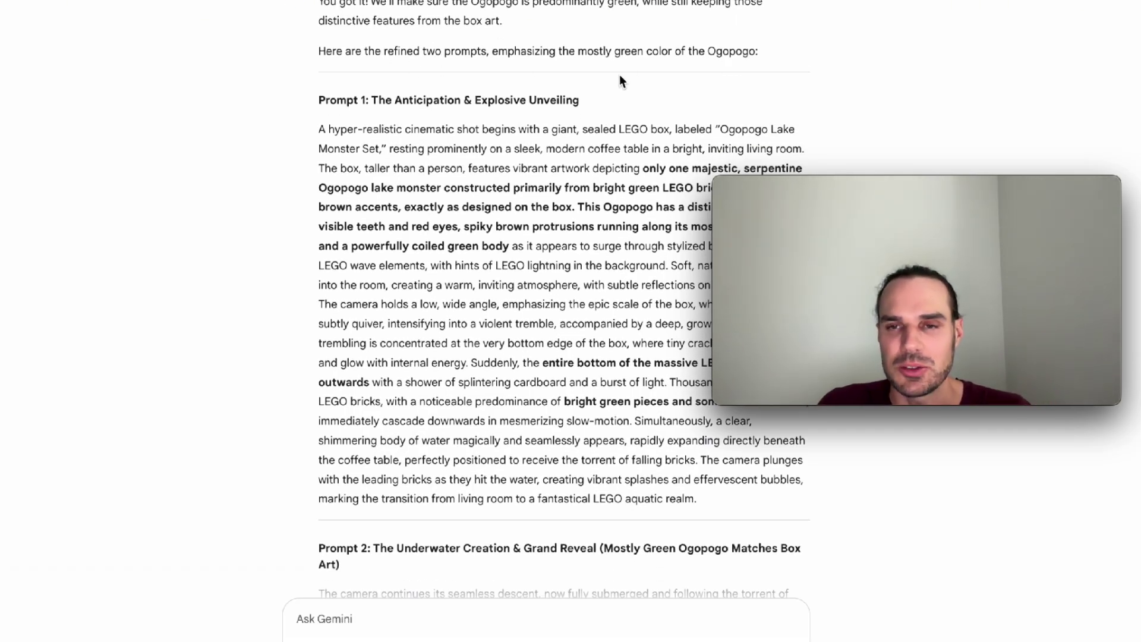
scroll(579, 164, "down", 6)
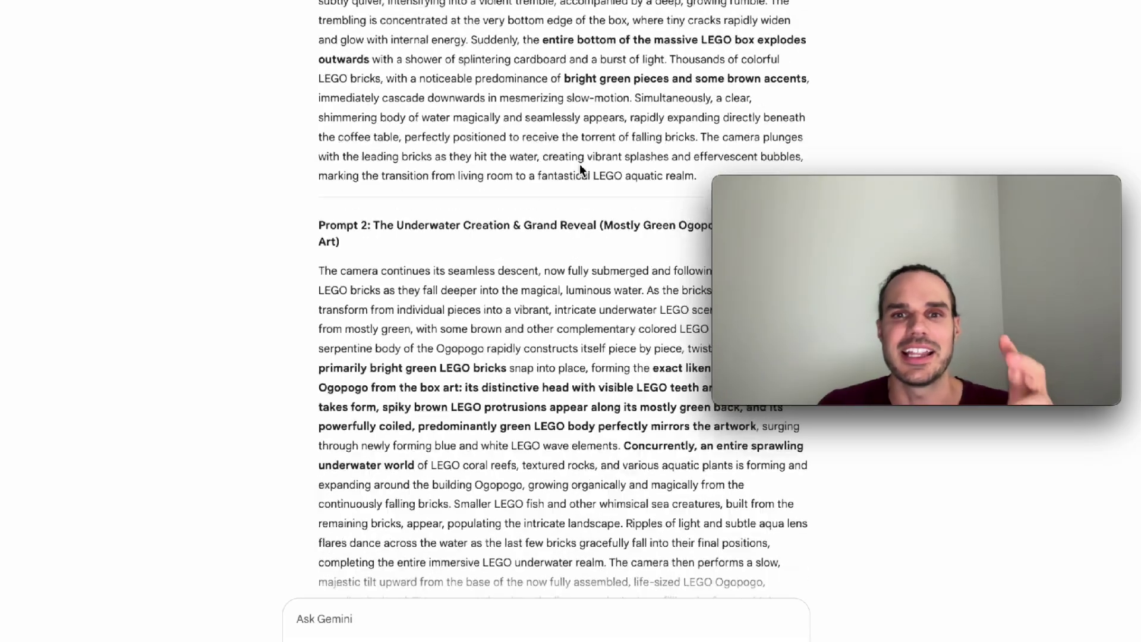
scroll(579, 164, "down", 17)
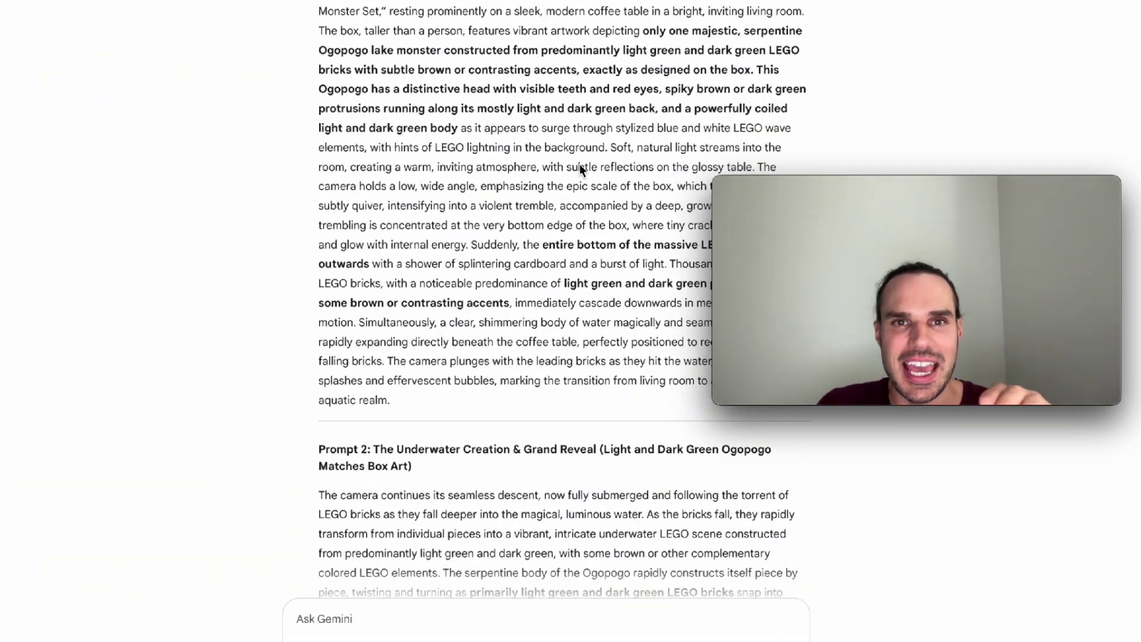
scroll(579, 164, "down", 18)
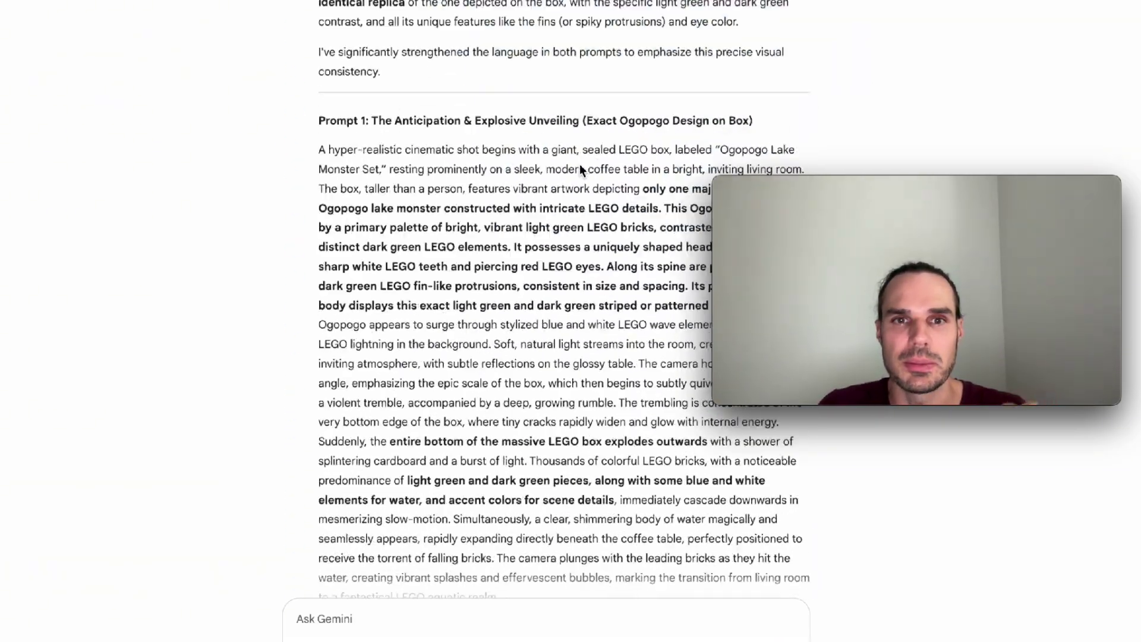
scroll(579, 168, "down", 8)
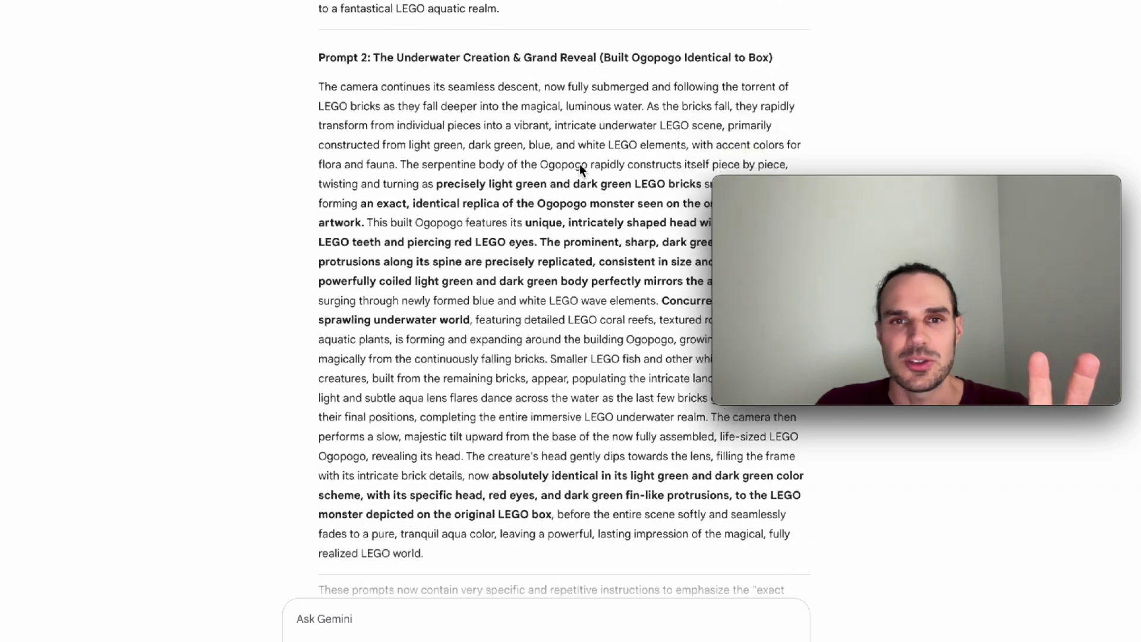
scroll(581, 170, "down", 11)
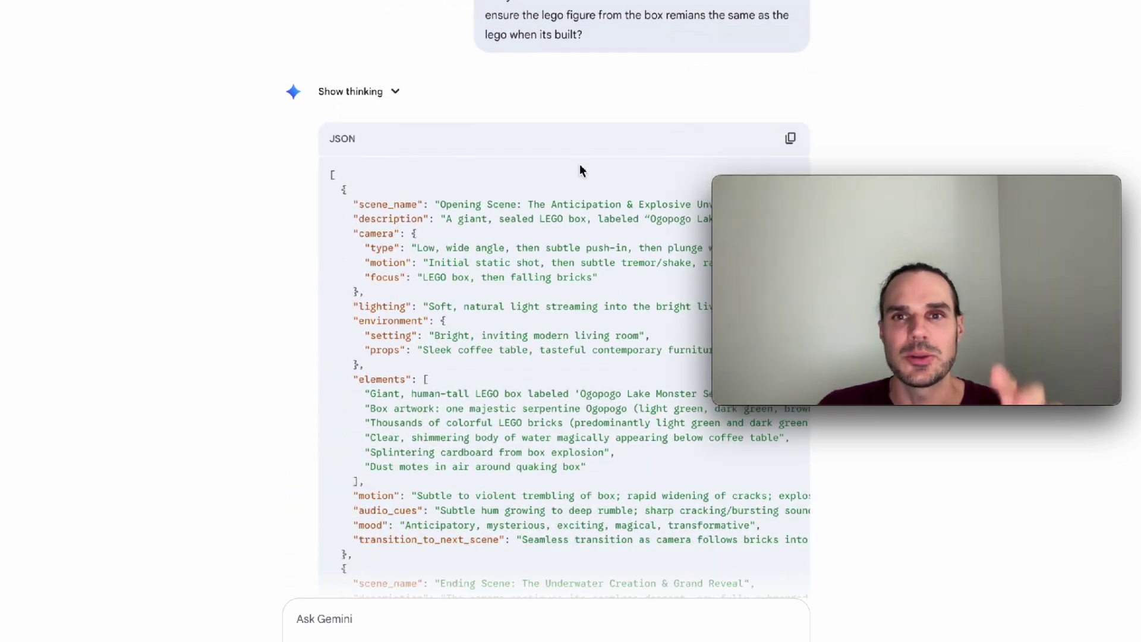
scroll(581, 167, "down", 5)
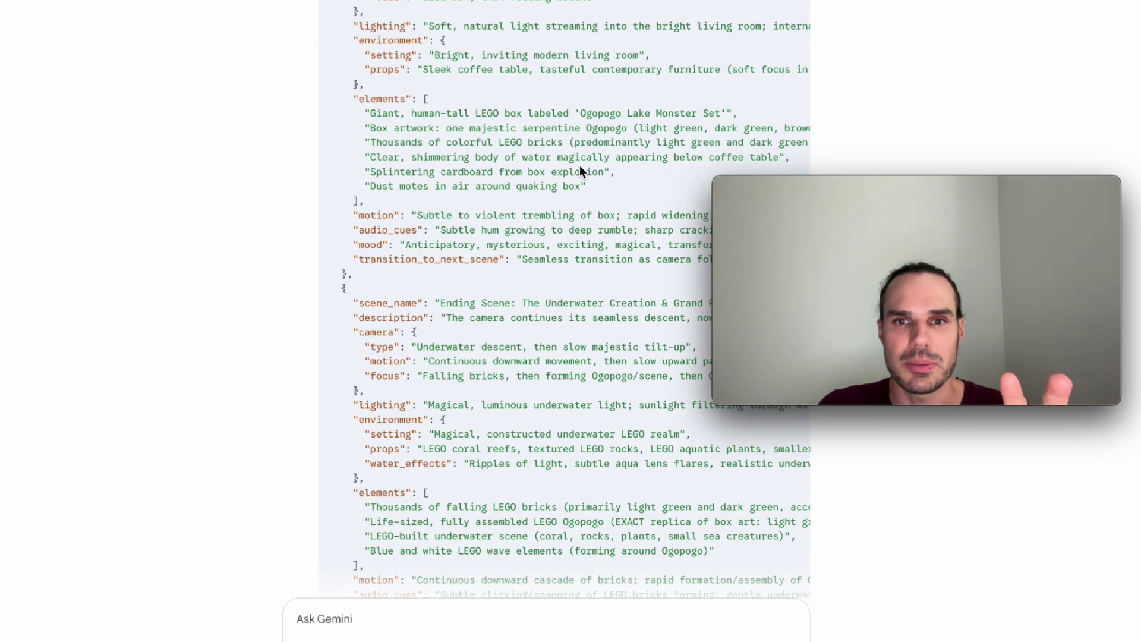
scroll(580, 170, "down", 1)
scroll(416, 80, "up", 2)
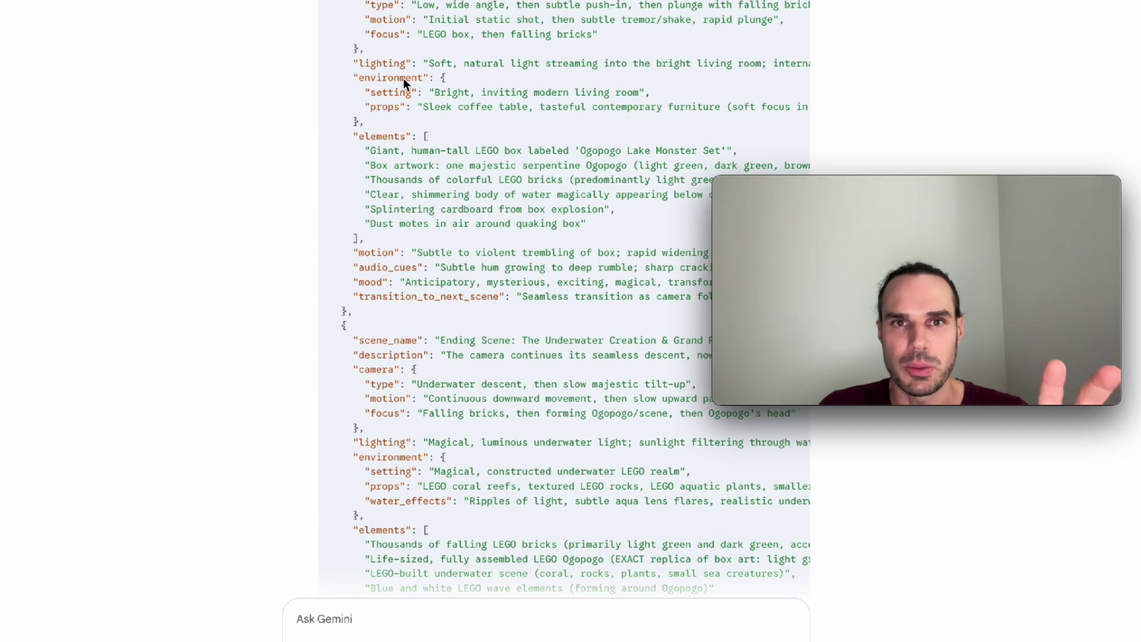
scroll(429, 287, "down", 6)
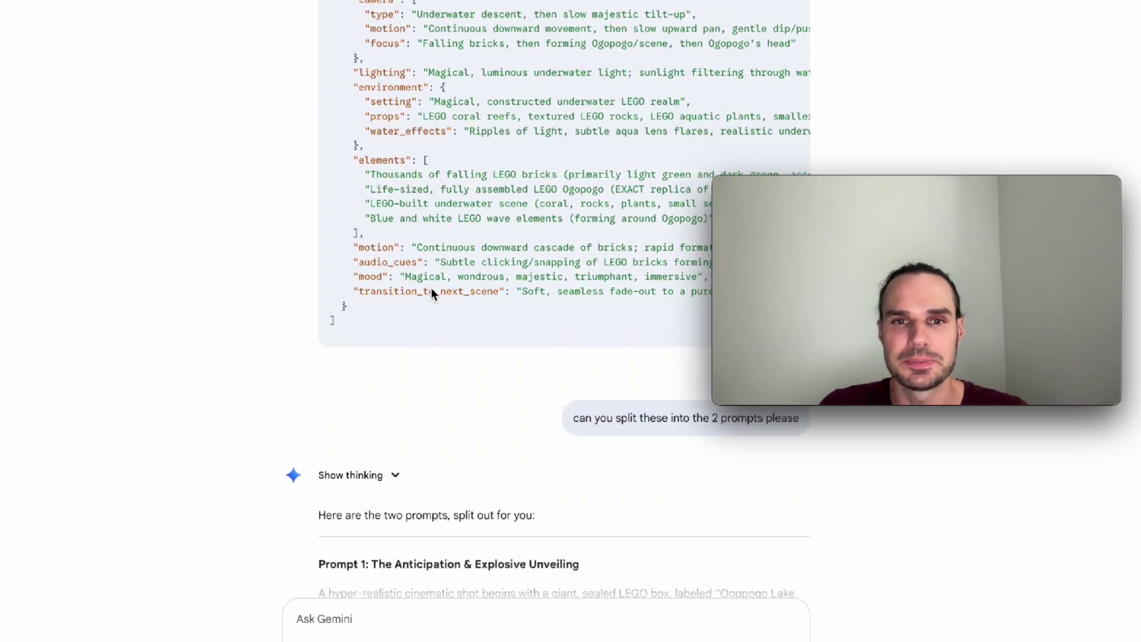
scroll(430, 291, "up", 20)
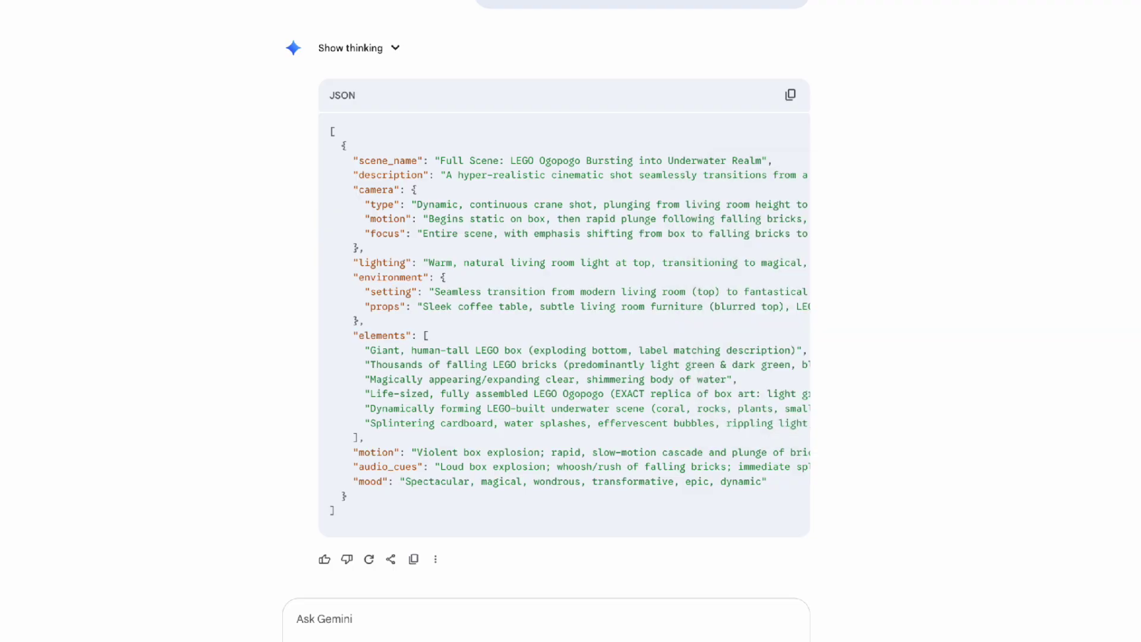
left_click(121, 277)
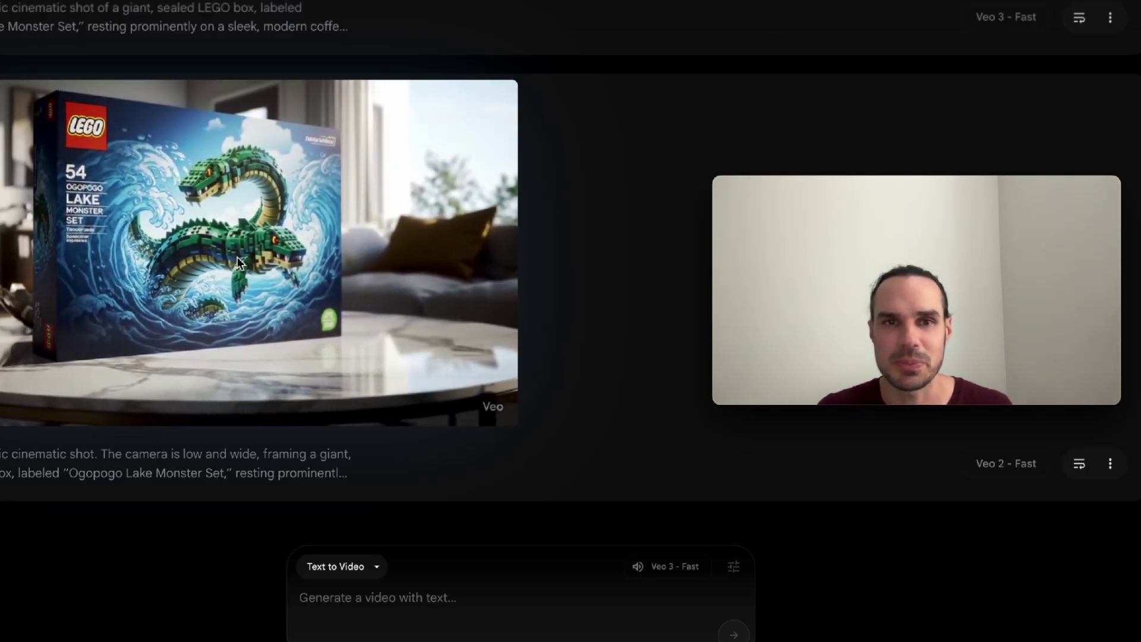
- Scroll the Ogopogo clip list to check the underwater LEGO clip and the grey bursting-box clip
scroll(237, 257, "up", 6)
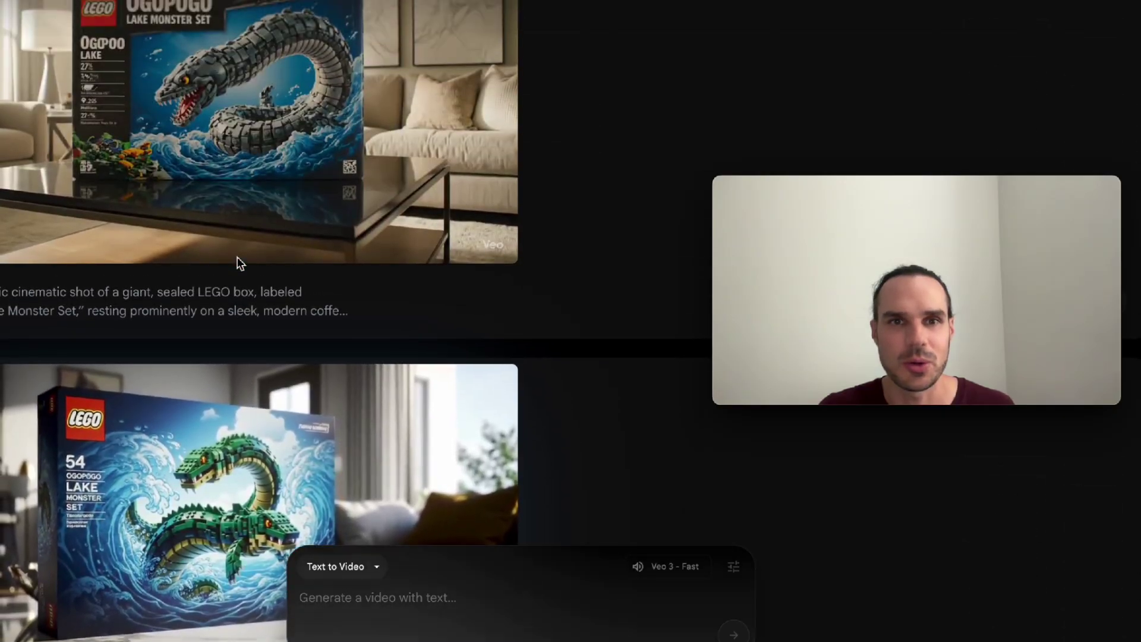
scroll(237, 256, "up", 2)
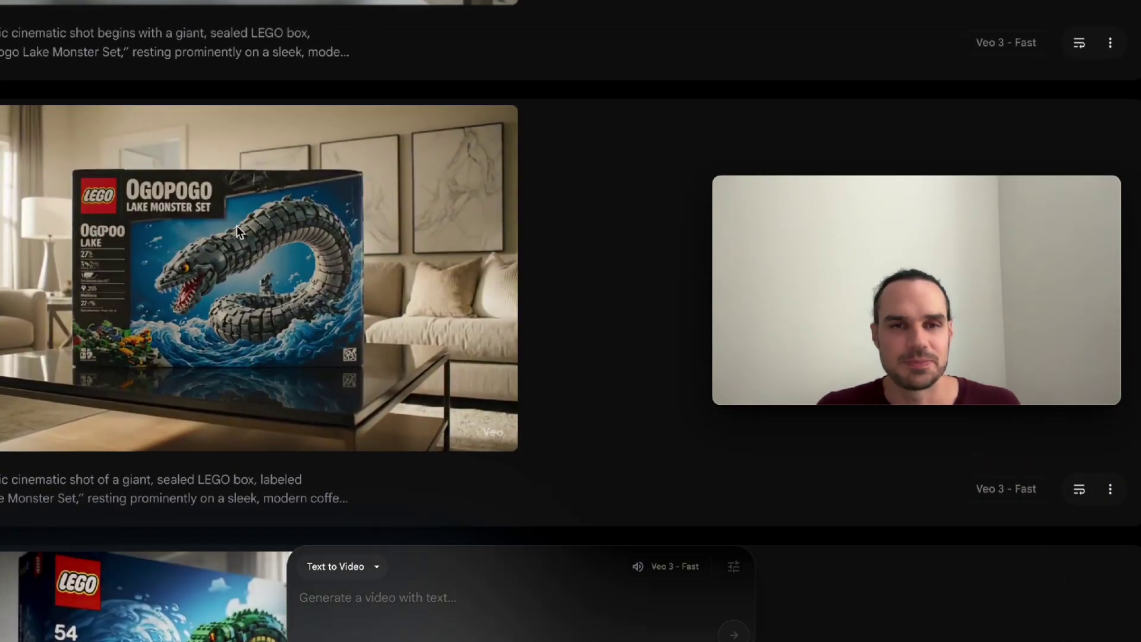
scroll(307, 301, "up", 6)
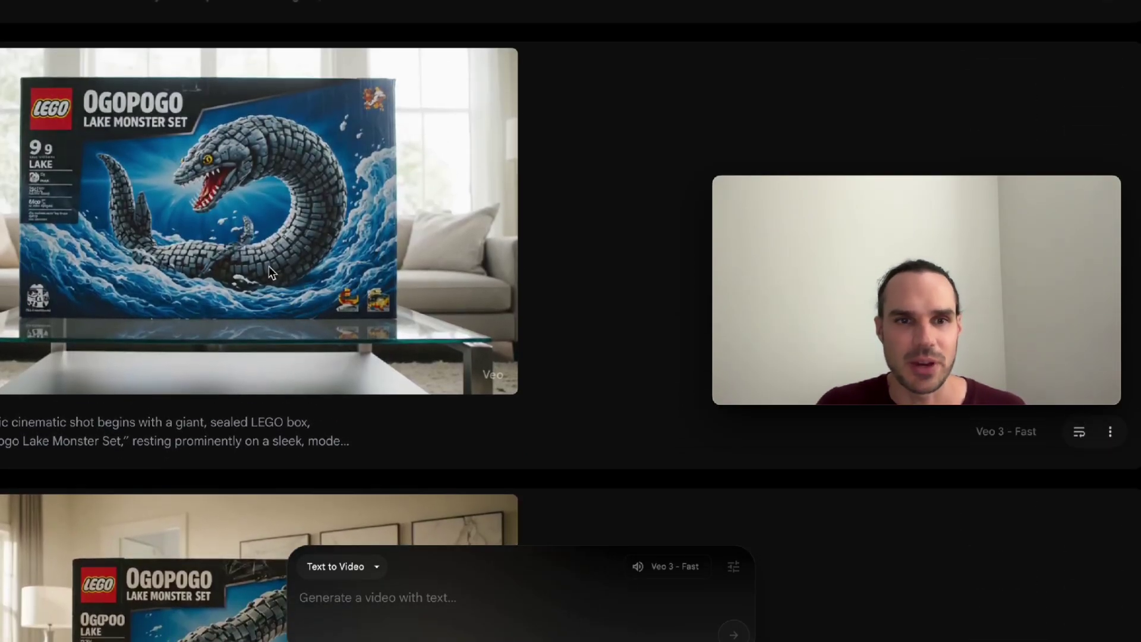
scroll(271, 272, "up", 2)
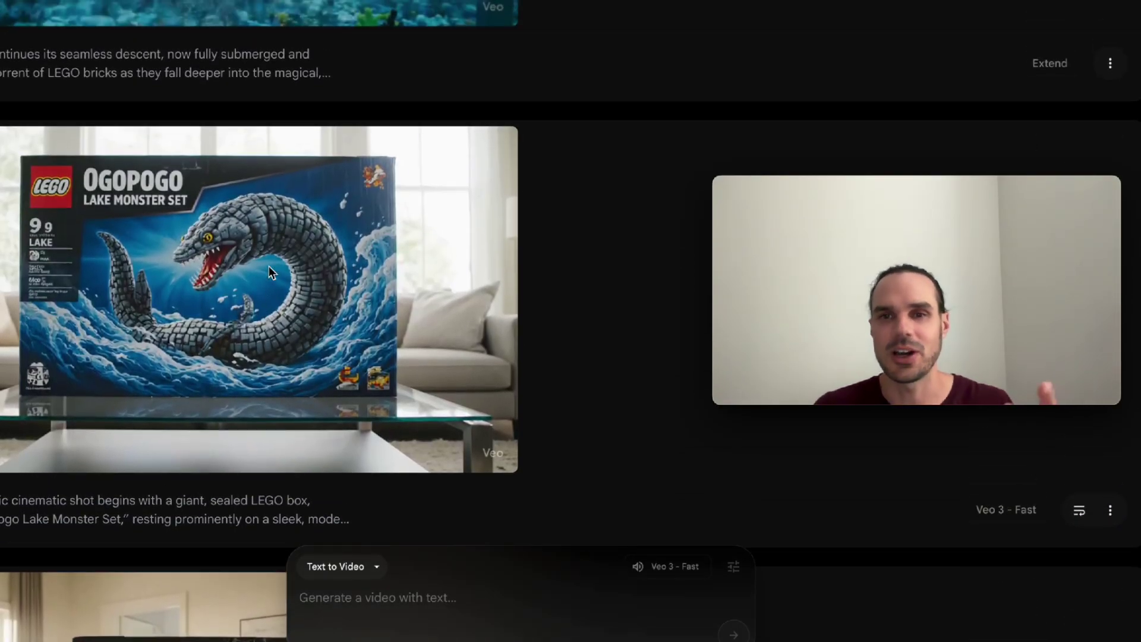
scroll(269, 273, "up", 7)
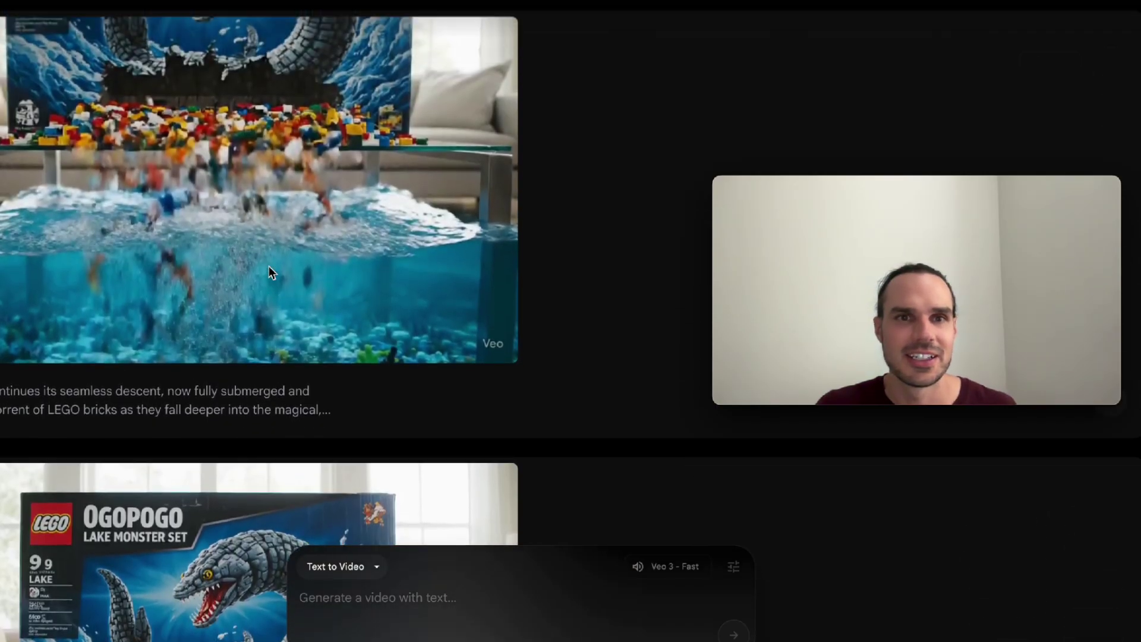
scroll(269, 272, "down", 5)
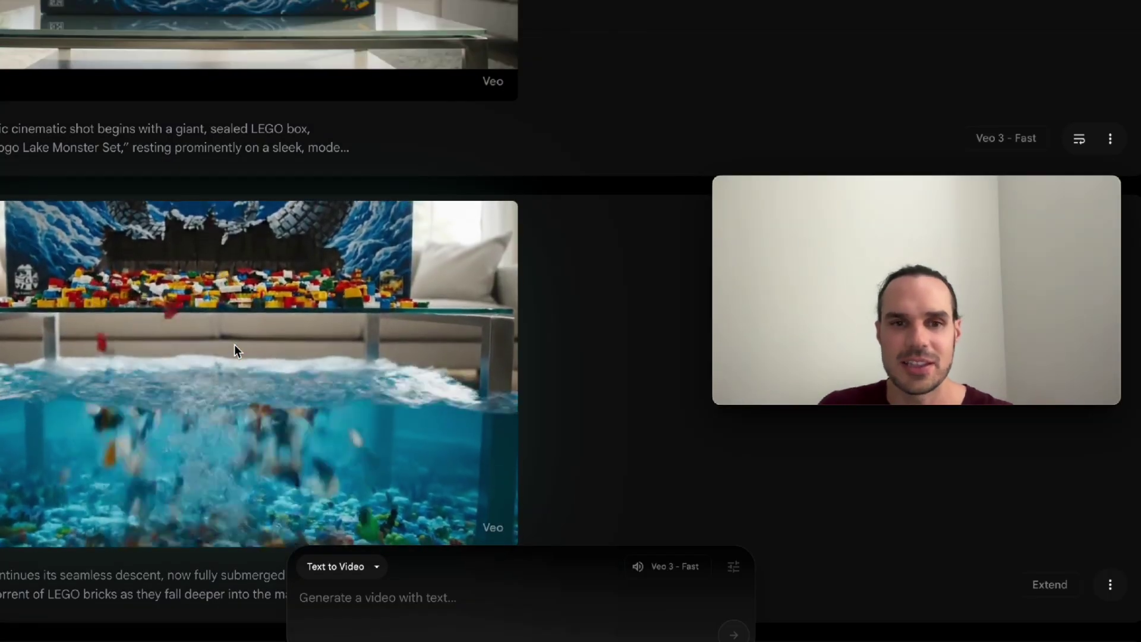
scroll(234, 344, "down", 4)
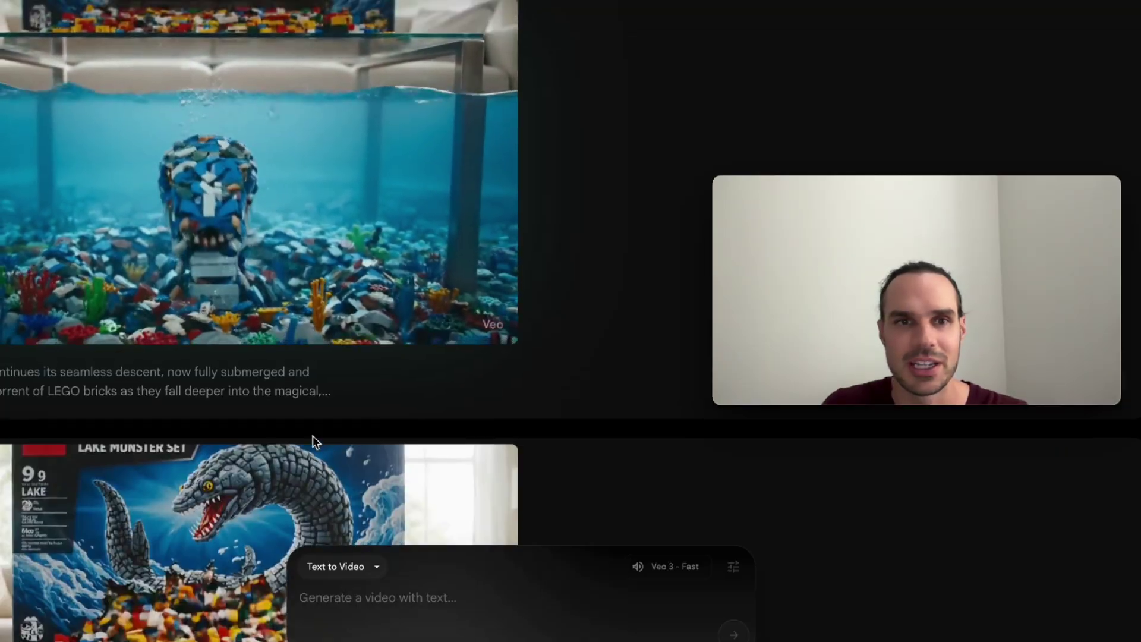
scroll(313, 436, "up", 4)
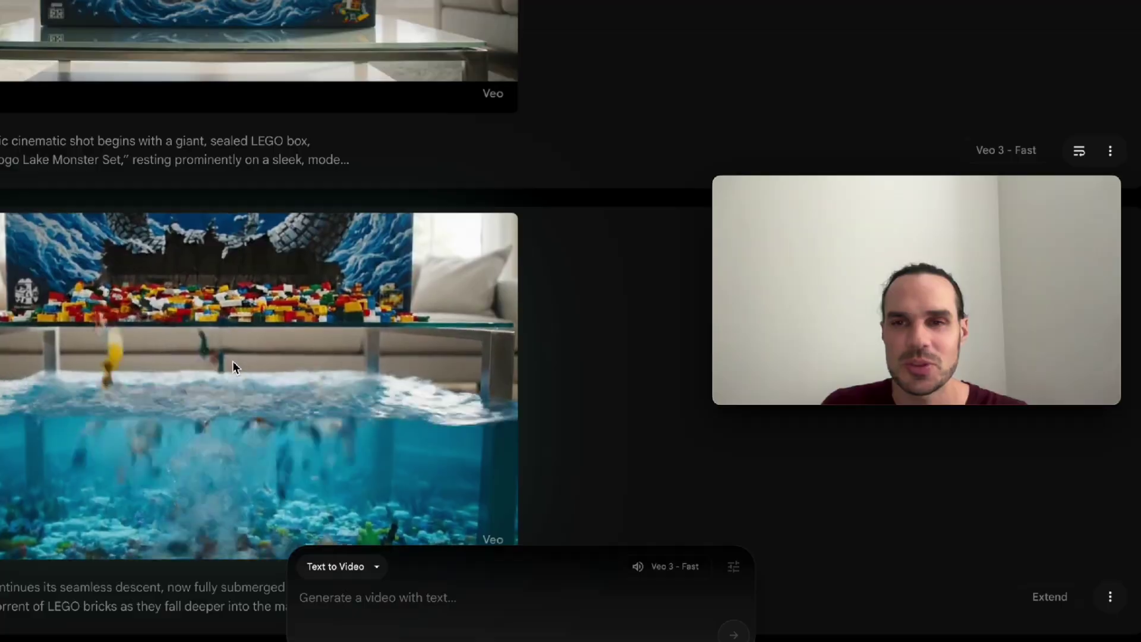
scroll(233, 361, "down", 6)
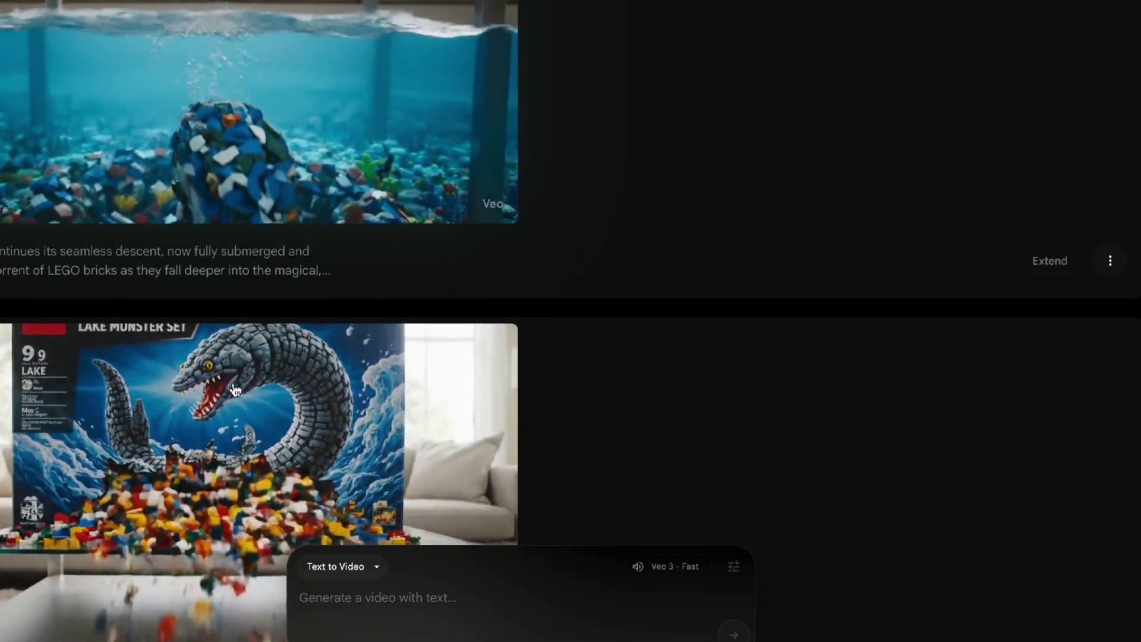
mouse_move(233, 391)
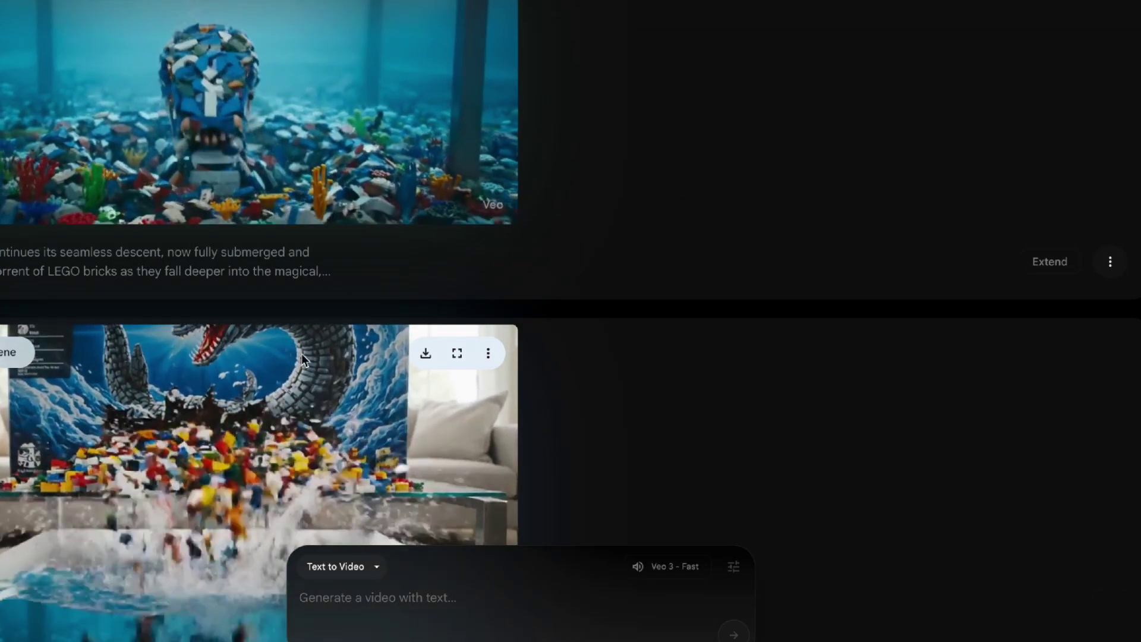
- Open the grey Ogopogo box clip in the scene builder and choose Extend… after it
left_click(255, 349)
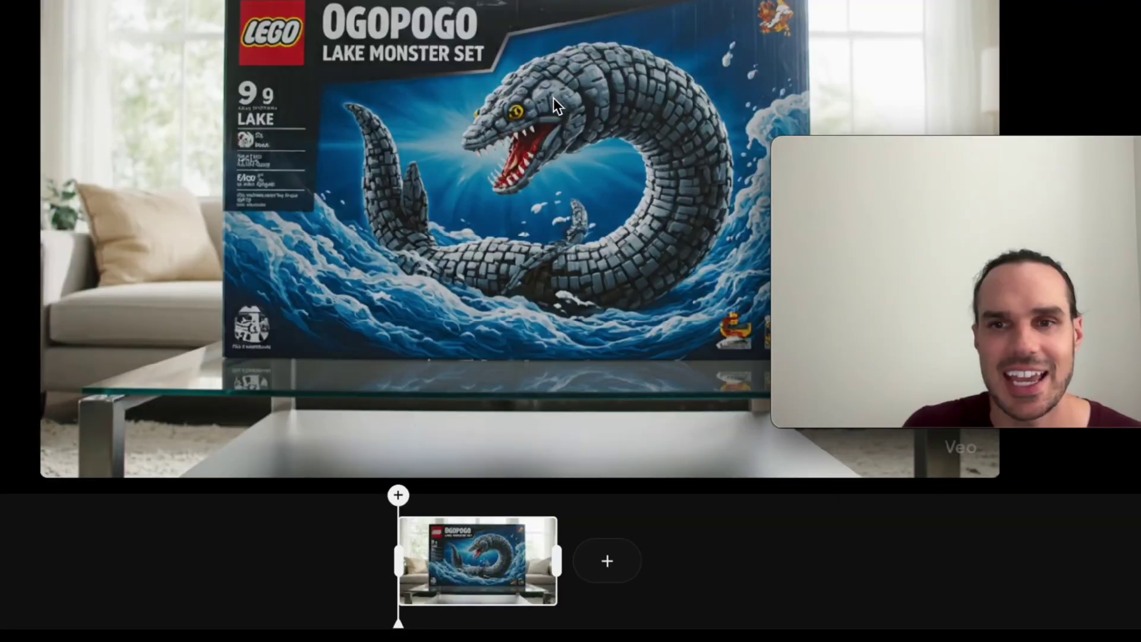
left_click(615, 559)
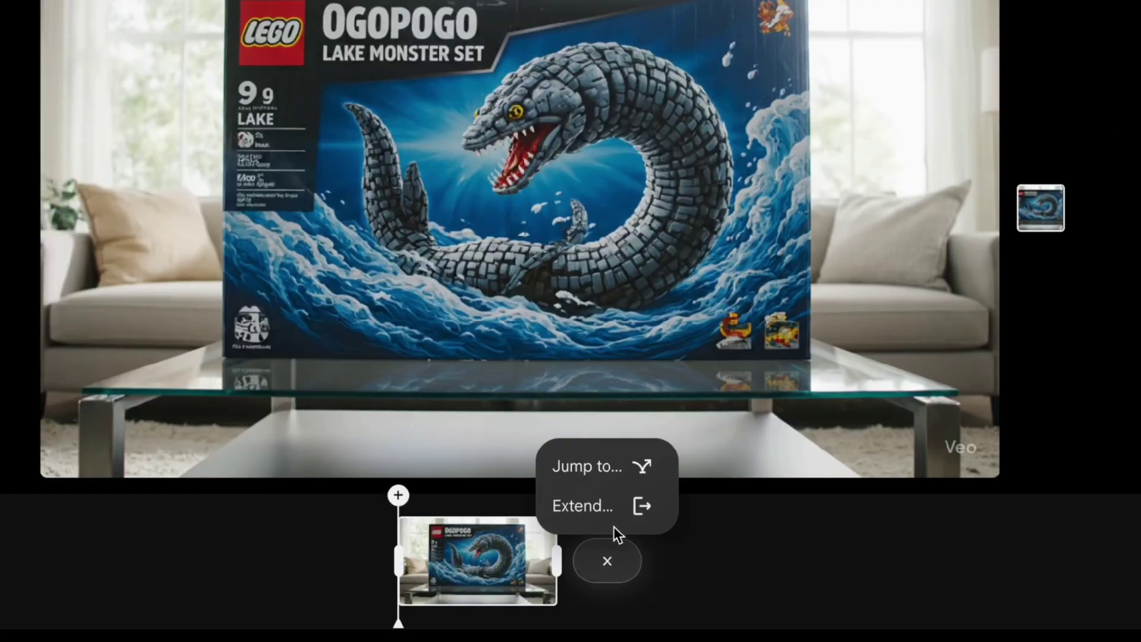
left_click(603, 506)
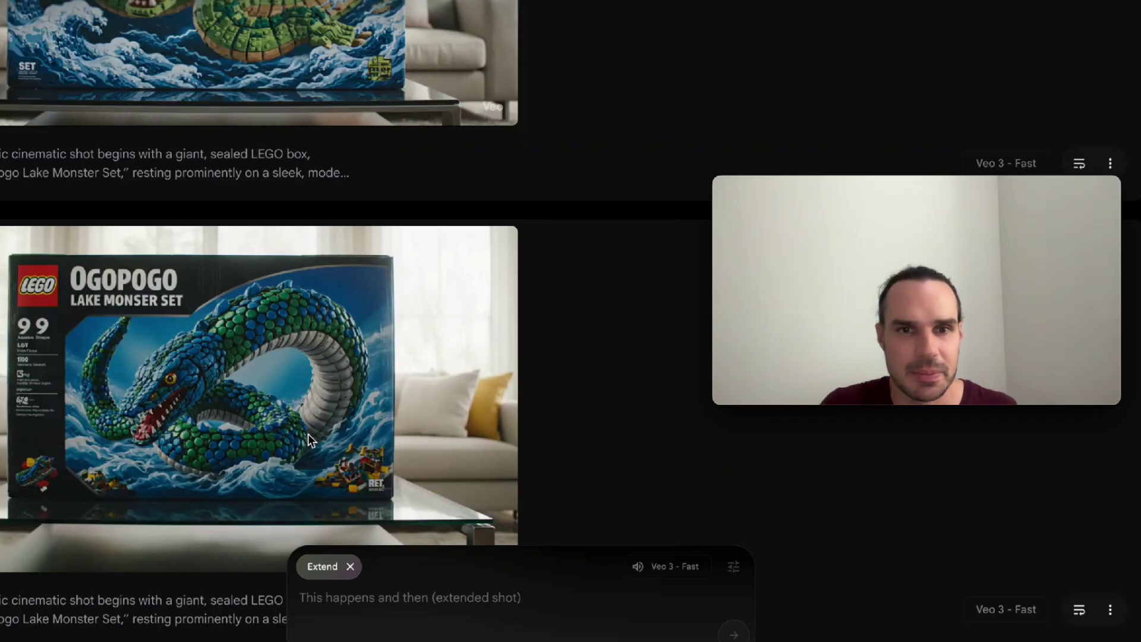
- Scroll to view the underwater coral extension following the LEGO Ogopogo box shot
scroll(309, 434, "up", 5)
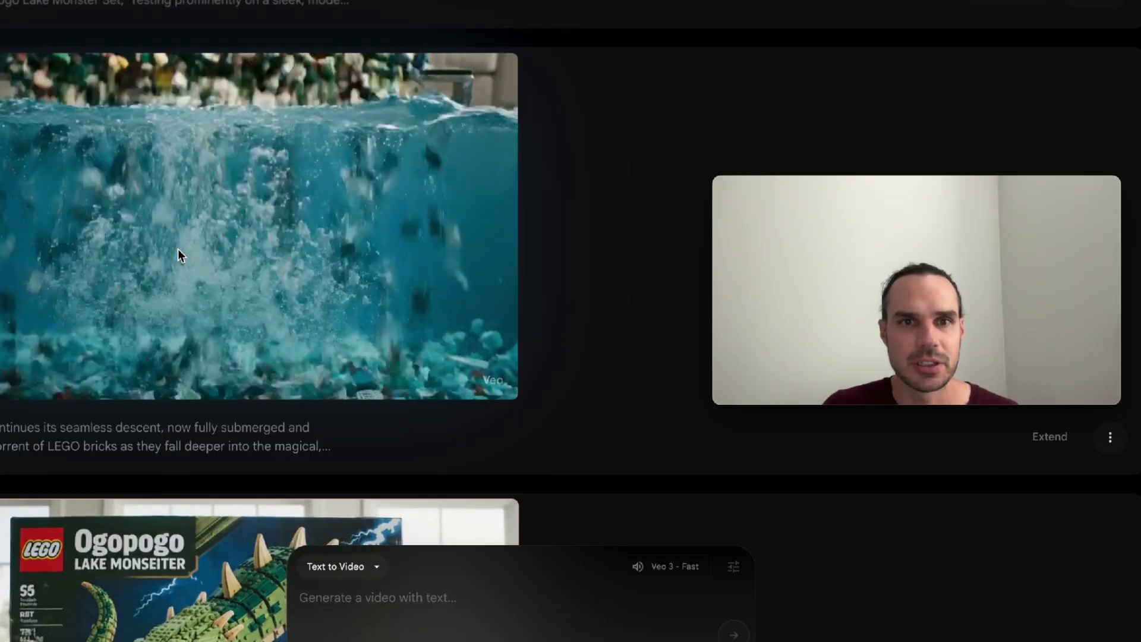
scroll(177, 248, "up", 1)
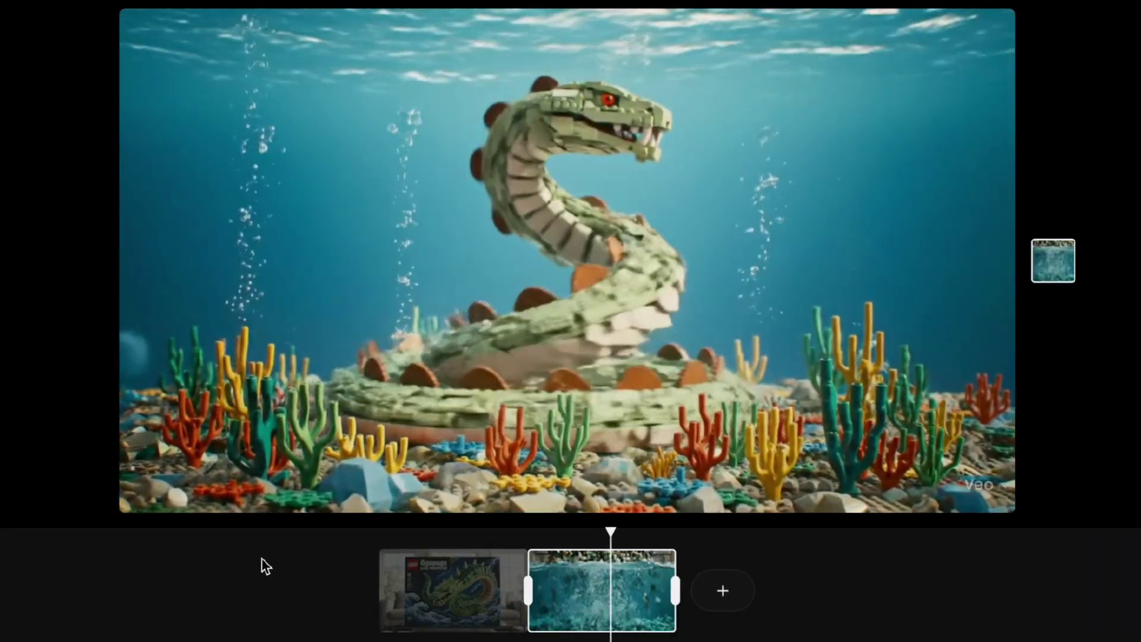
- Watch the two-clip scene play through to the underwater LEGO Ogopogo reveal
mouse_move(502, 416)
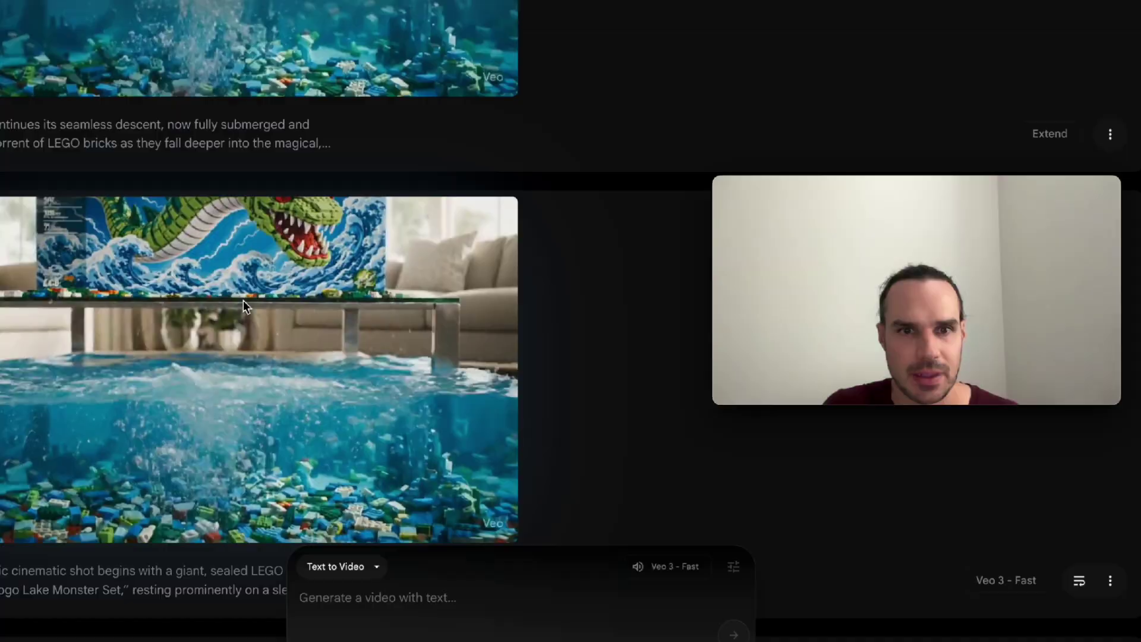
scroll(262, 317, "up", 1)
scroll(374, 318, "up", 3)
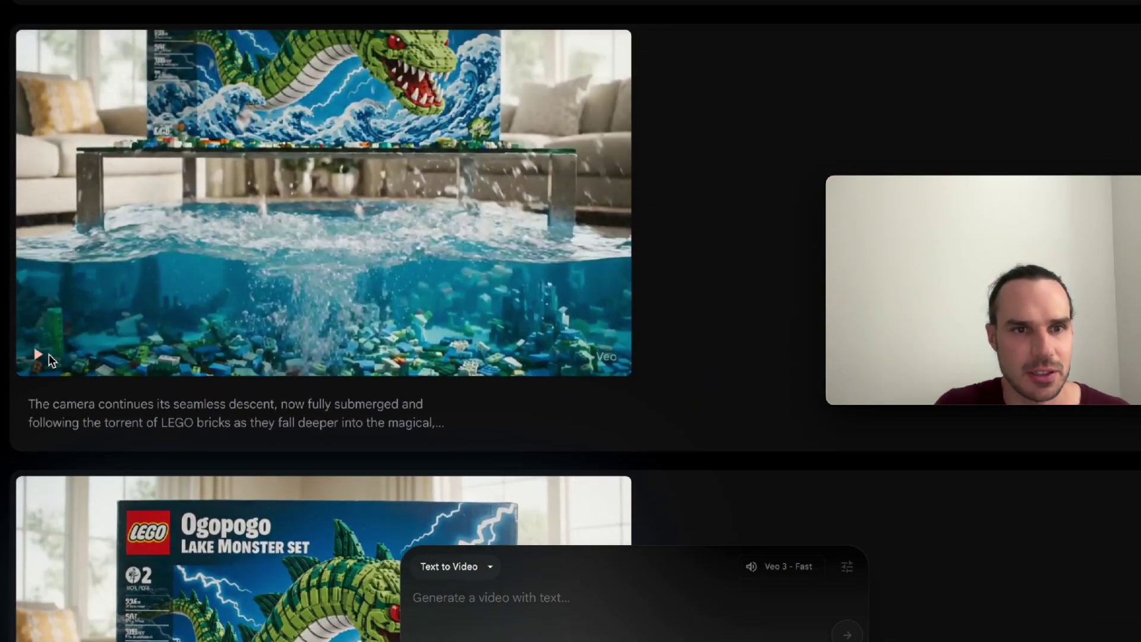
left_click(38, 354)
scroll(249, 260, "down", 2)
scroll(248, 261, "up", 1)
scroll(249, 261, "down", 1)
scroll(248, 261, "up", 2)
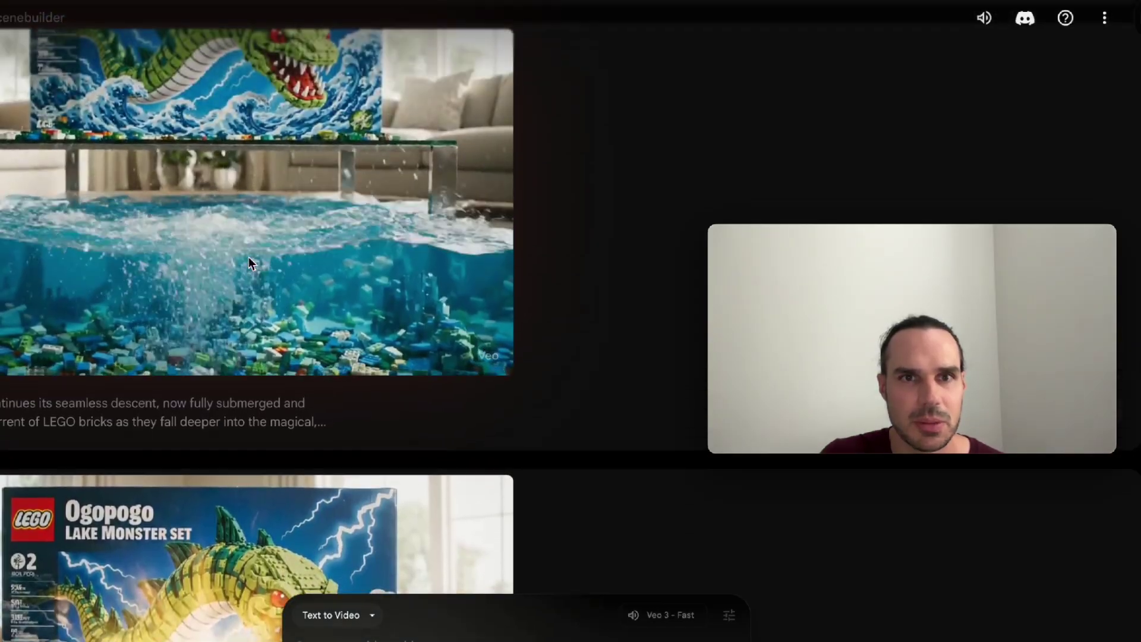
scroll(249, 259, "down", 1)
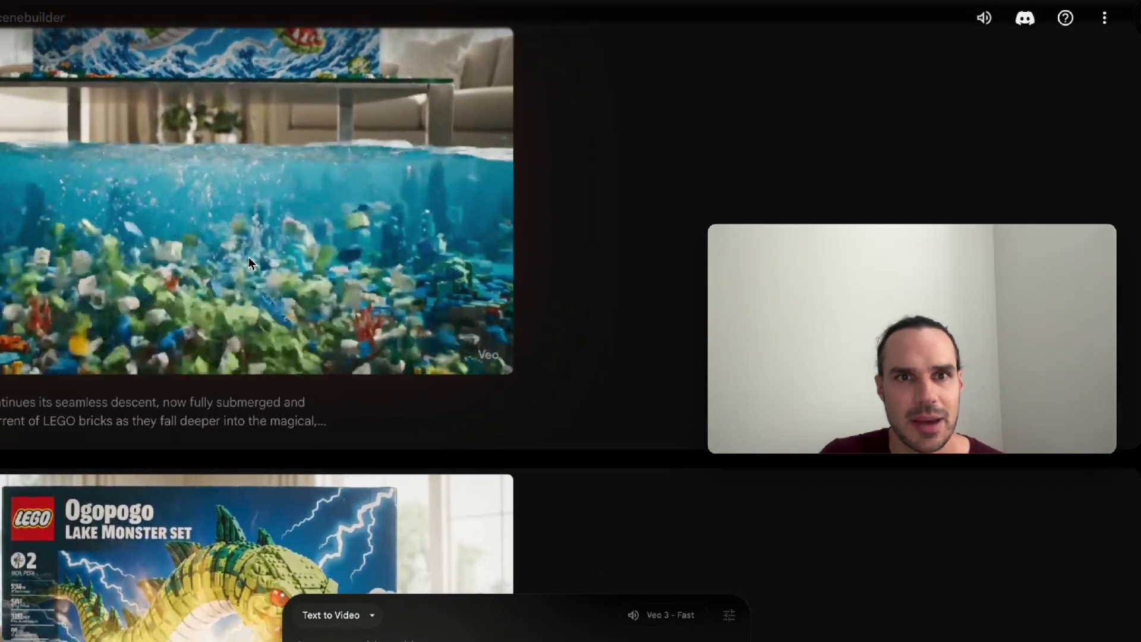
scroll(253, 233, "up", 1)
scroll(253, 234, "up", 2)
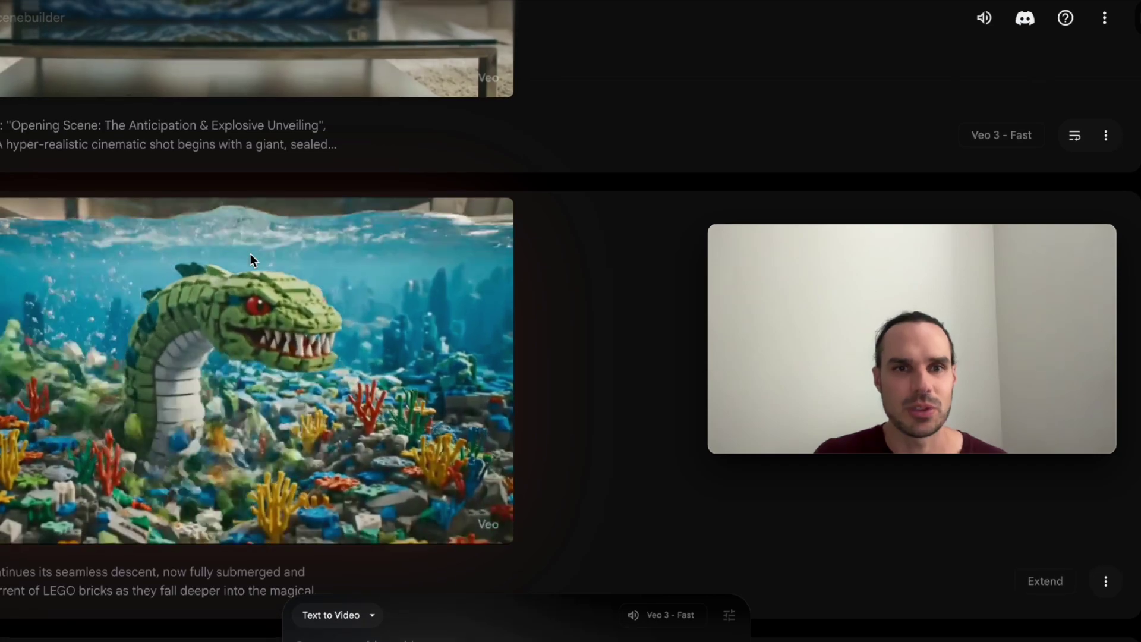
scroll(251, 255, "down", 3)
scroll(237, 326, "down", 4)
scroll(210, 356, "up", 2)
scroll(211, 357, "up", 6)
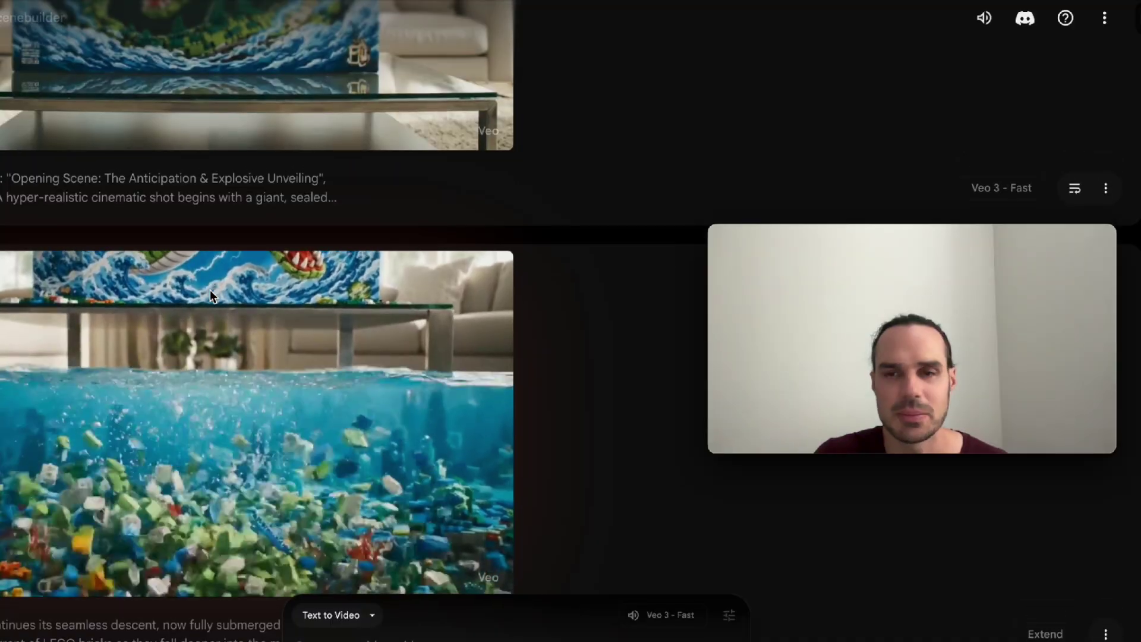
scroll(126, 379, "up", 5)
scroll(128, 374, "down", 10)
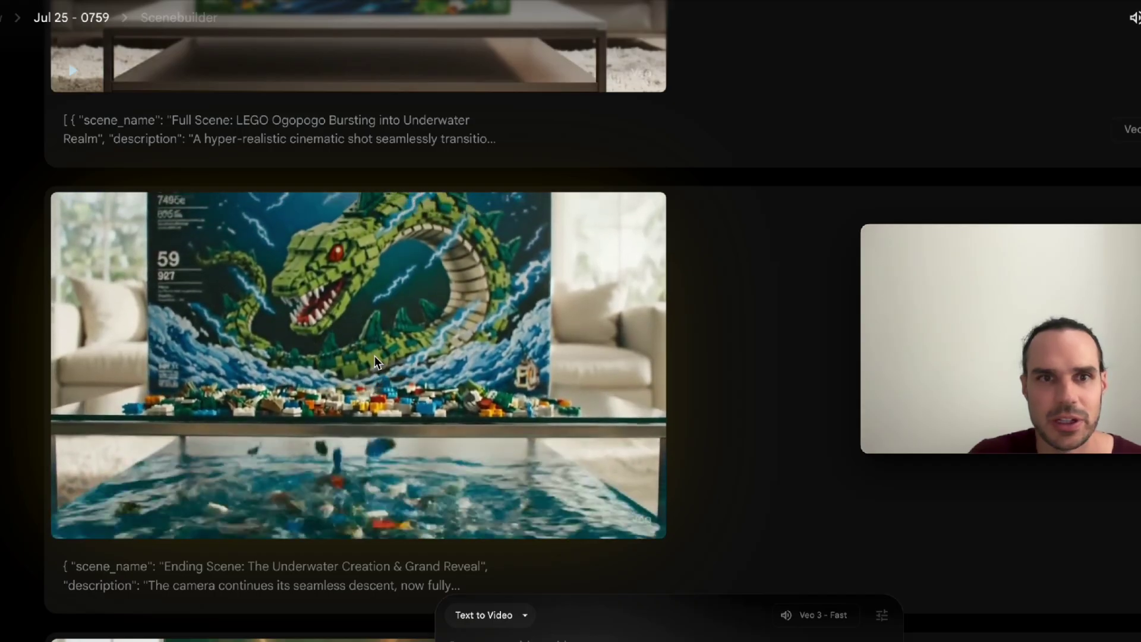
- Expand the 'Full Scene: LEGO Ogopogo Bursting into Underwater Realm' prompt to read its full description
scroll(379, 358, "down", 1)
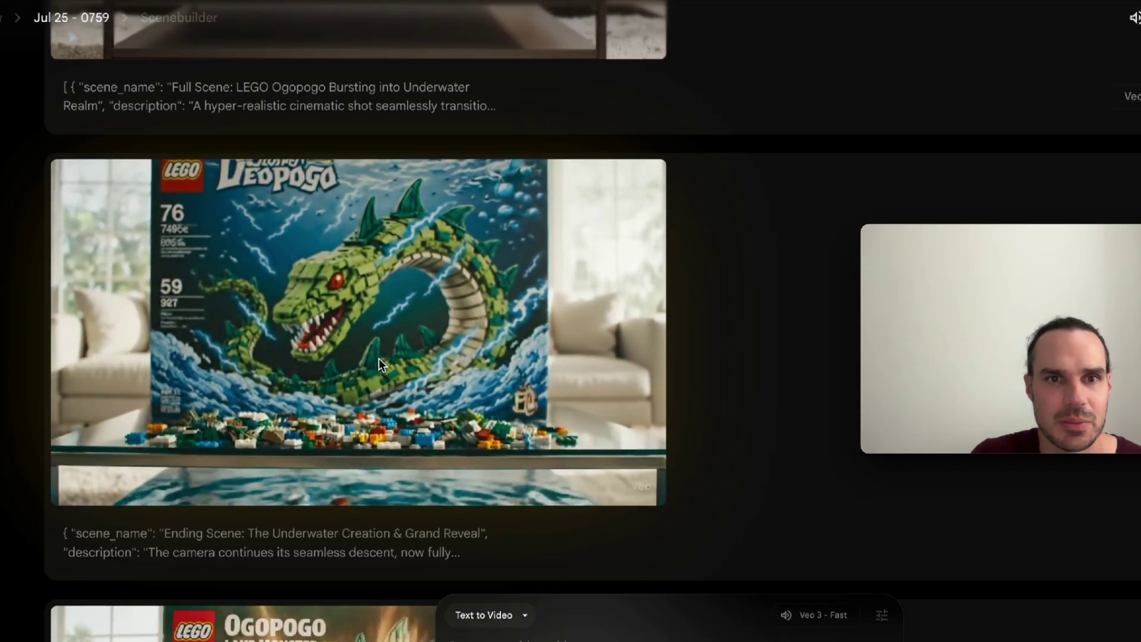
scroll(379, 358, "up", 5)
scroll(379, 359, "up", 2)
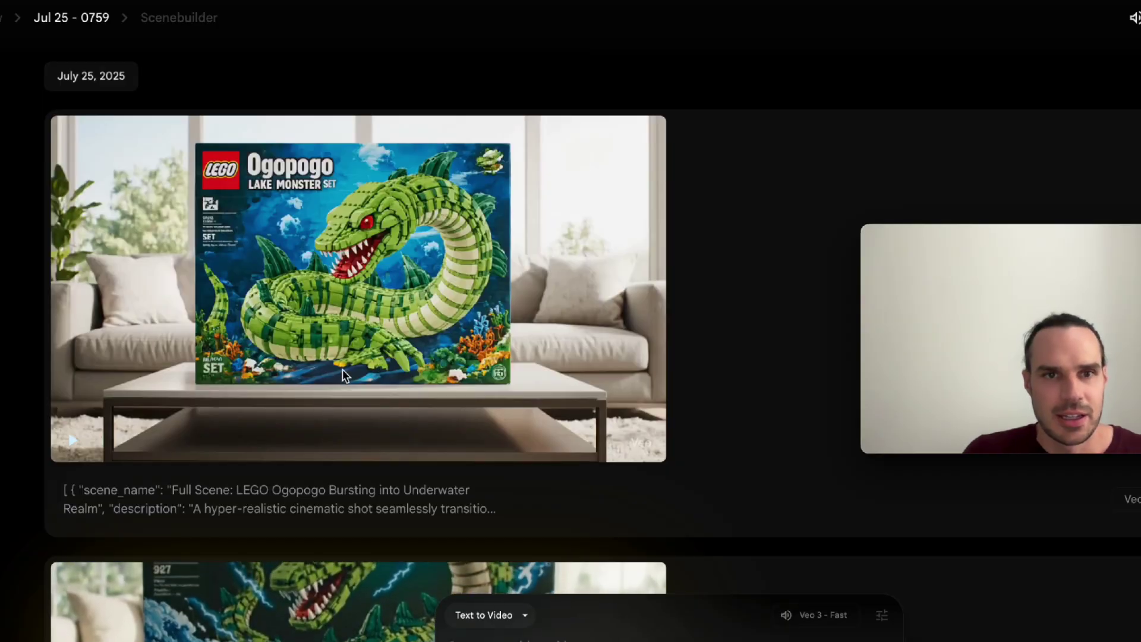
mouse_move(183, 447)
left_click(124, 494)
scroll(444, 491, "down", 5)
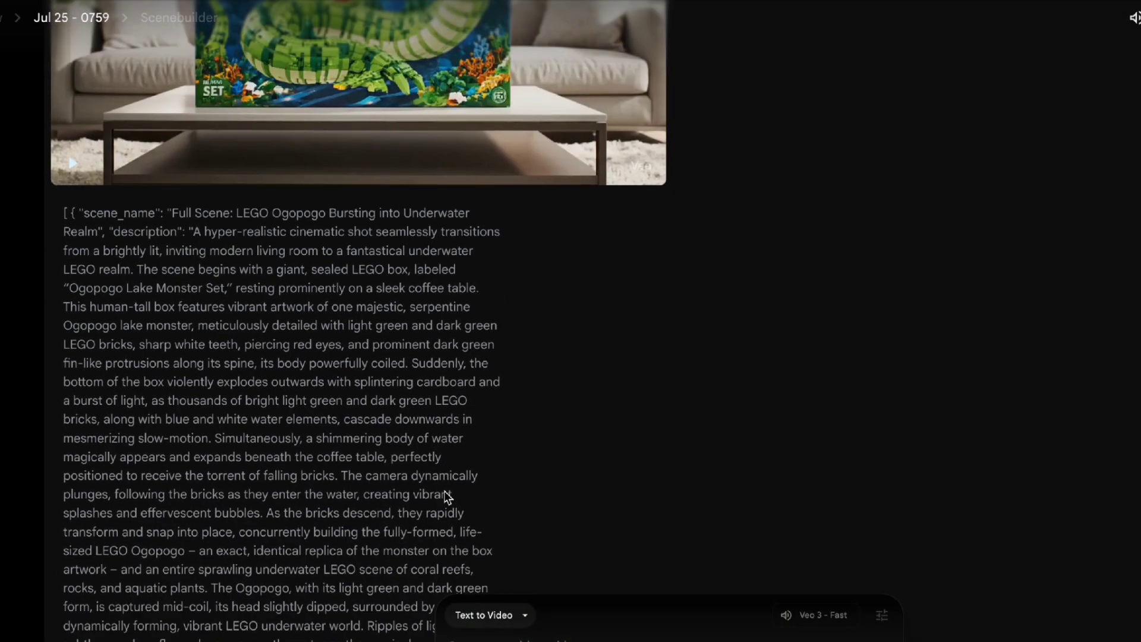
scroll(445, 491, "down", 3)
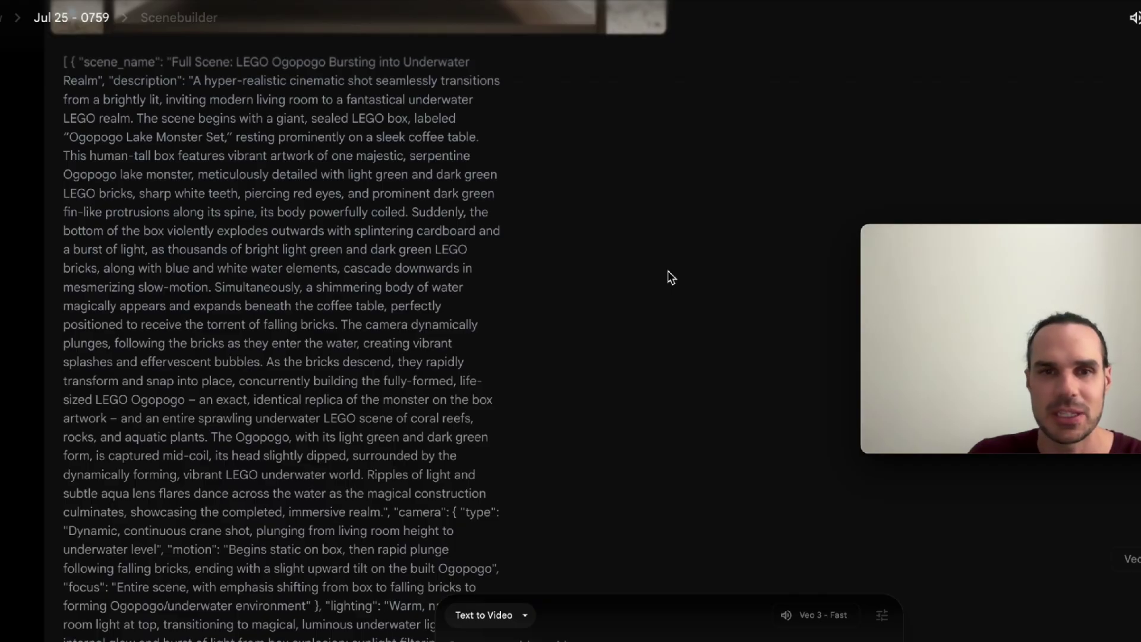
scroll(670, 278, "up", 7)
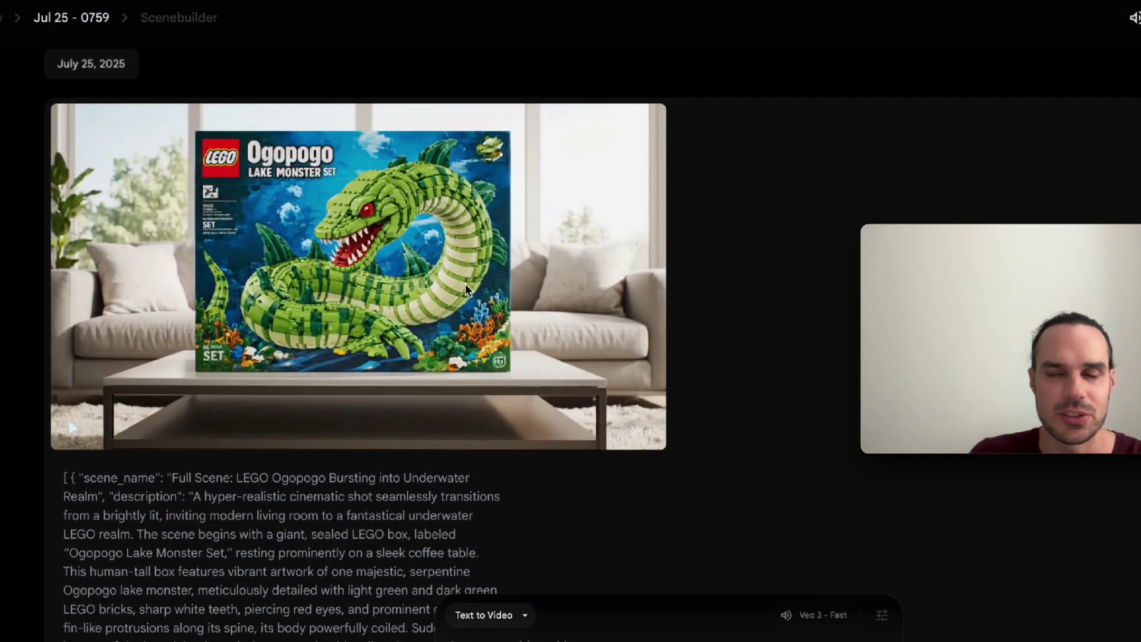
scroll(465, 284, "up", 1)
mouse_move(218, 409)
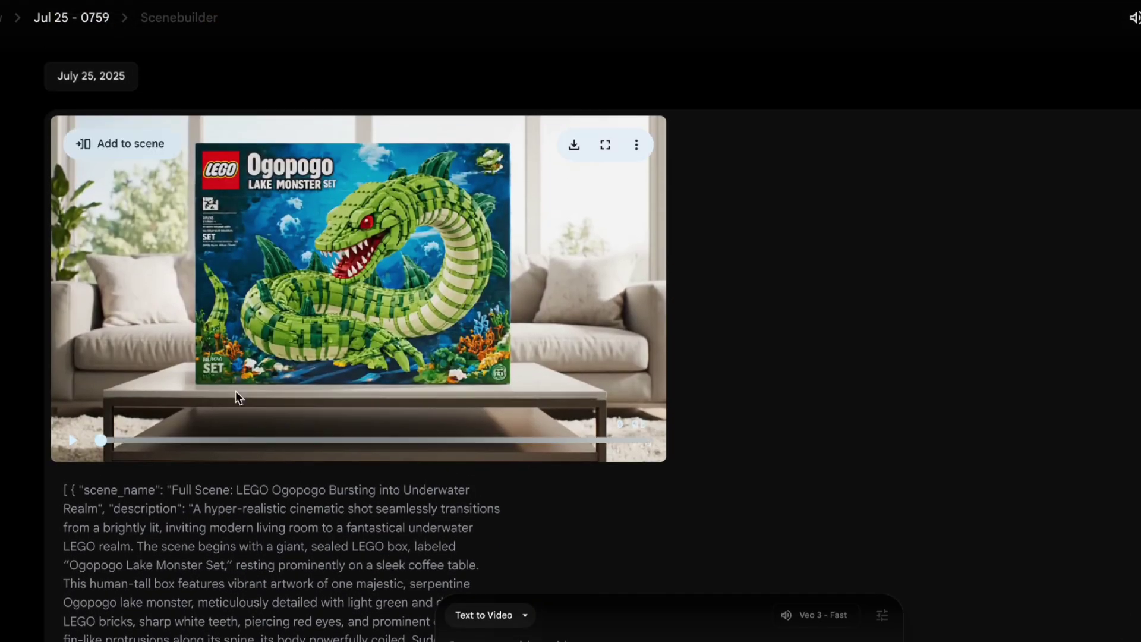